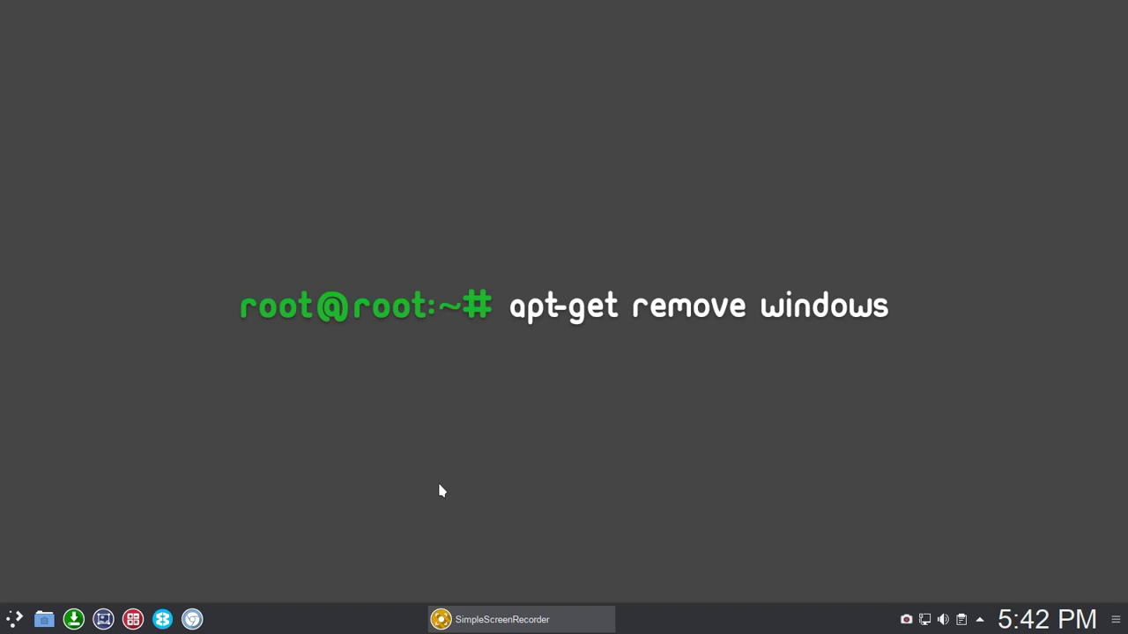
Step: Open the Dolphin file manager and show its Information panel
left_click(44, 620)
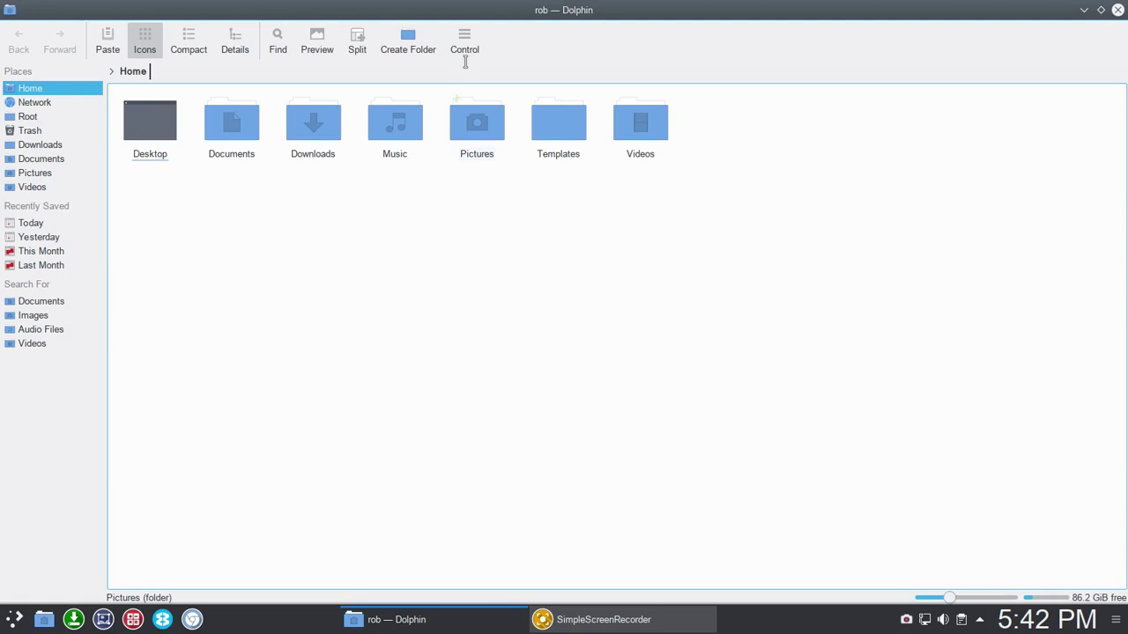
left_click(465, 44)
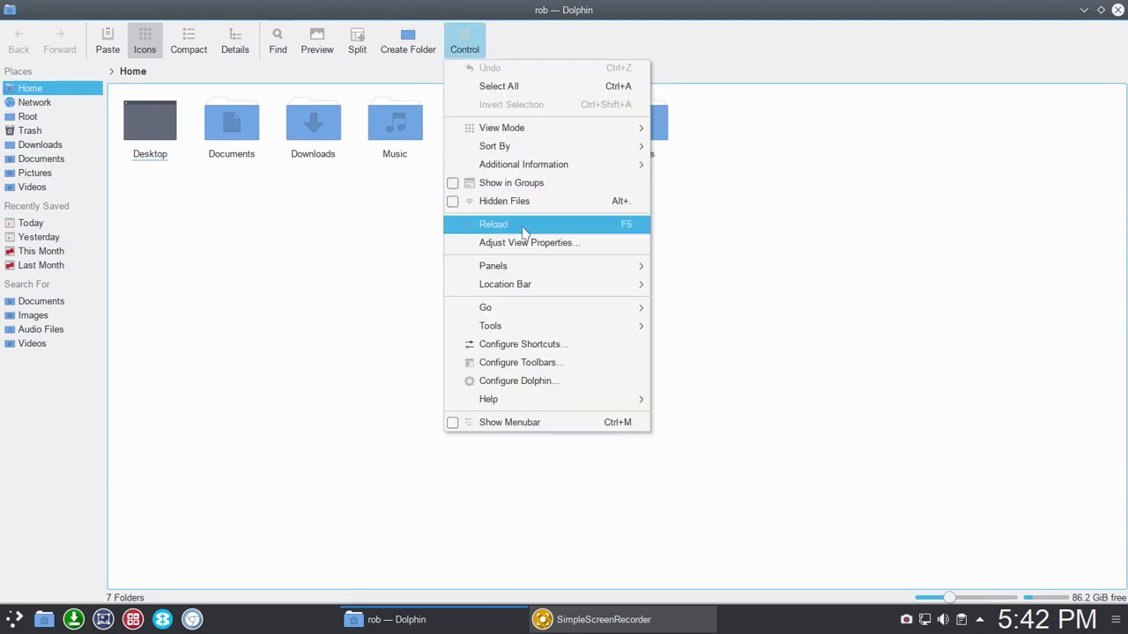
mouse_move(539, 274)
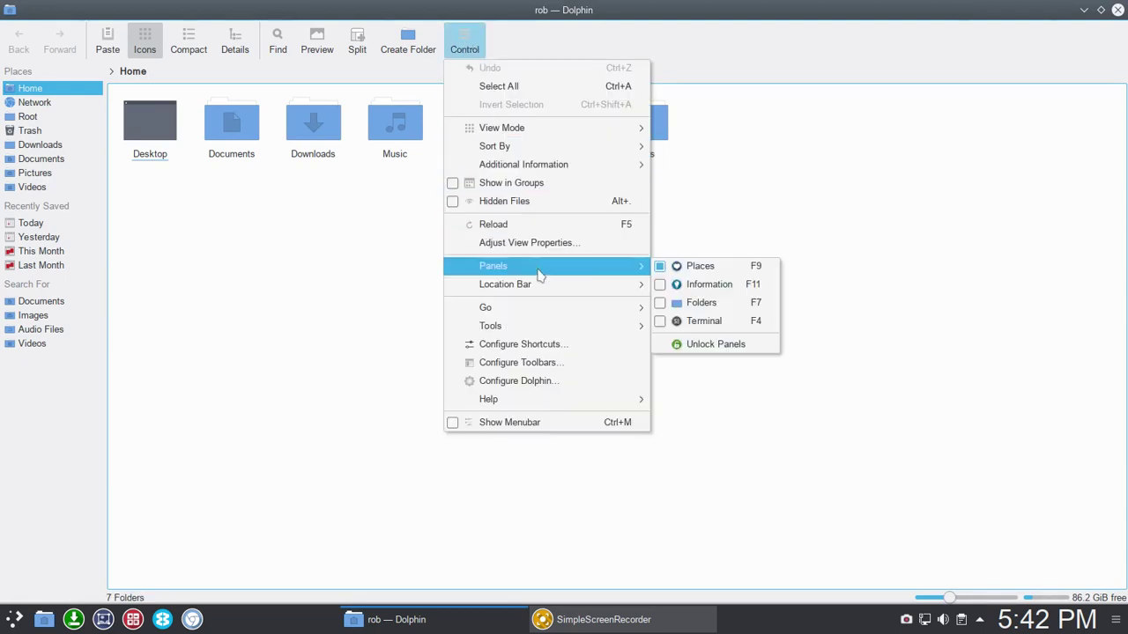
left_click(663, 286)
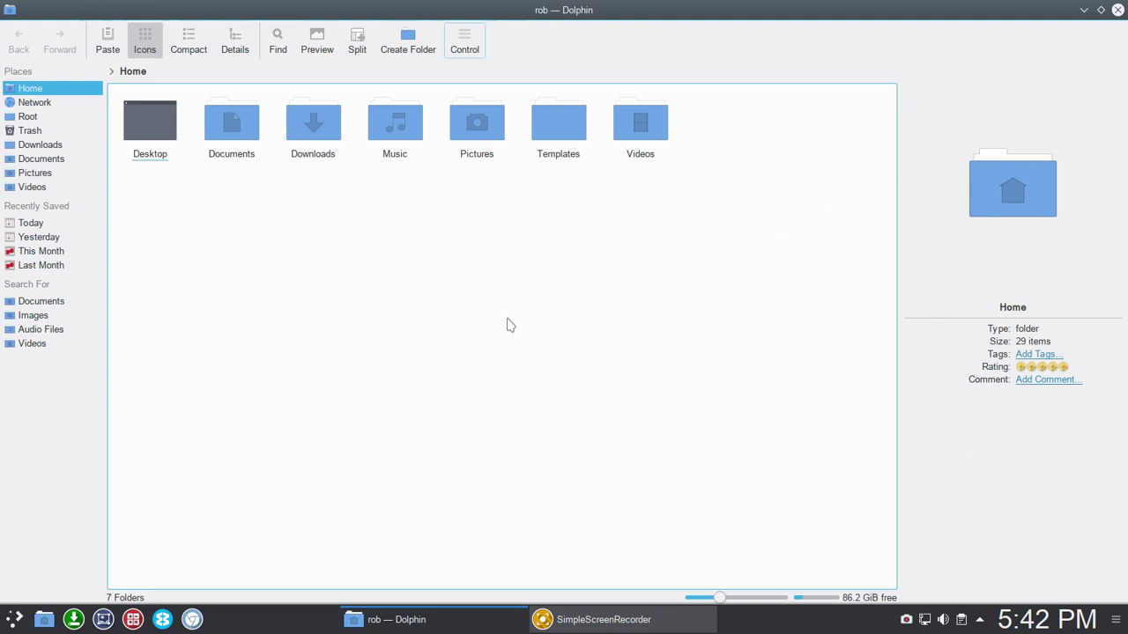
Step: Create a new tag named Personal for Test Doc 1 in the Documents folder, and review its tag list without changes
left_click(252, 131)
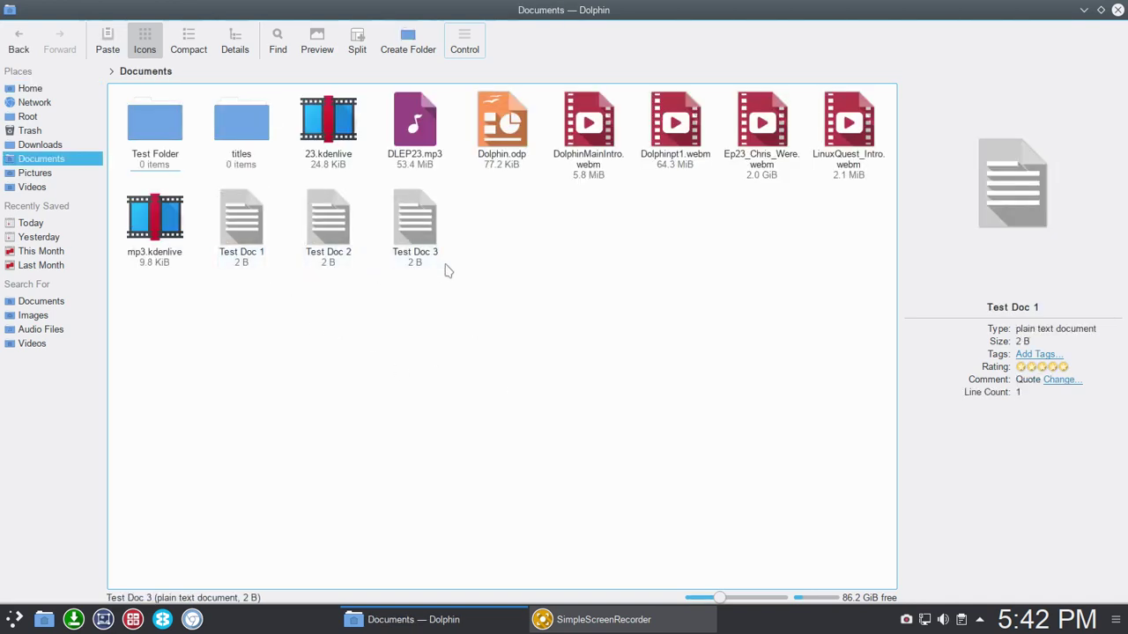
left_click(221, 197)
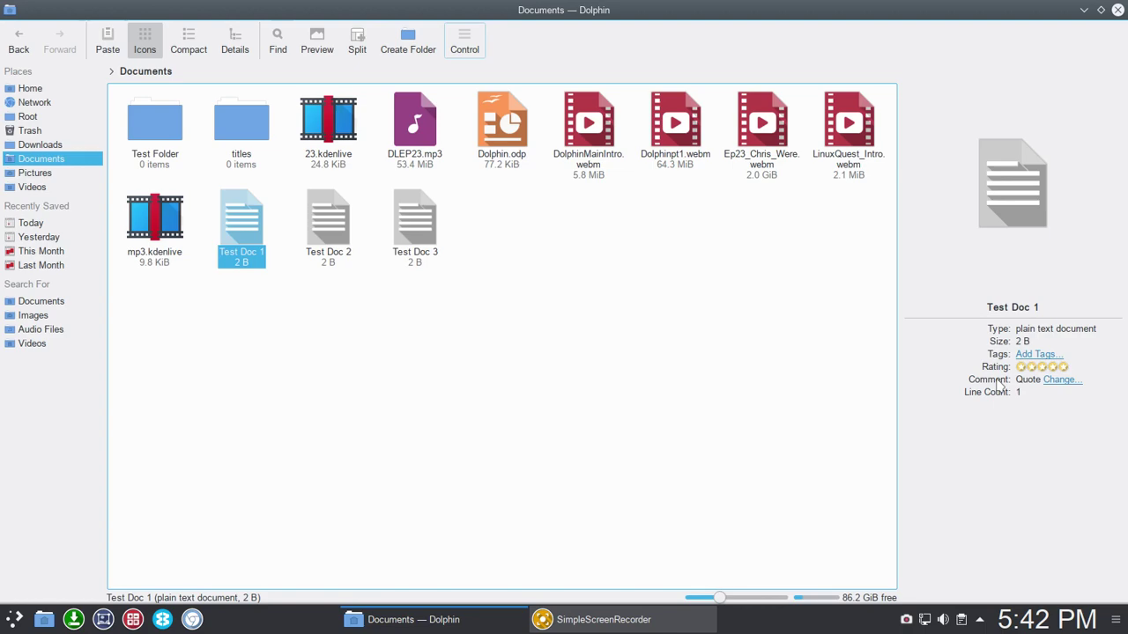
left_click(1041, 355)
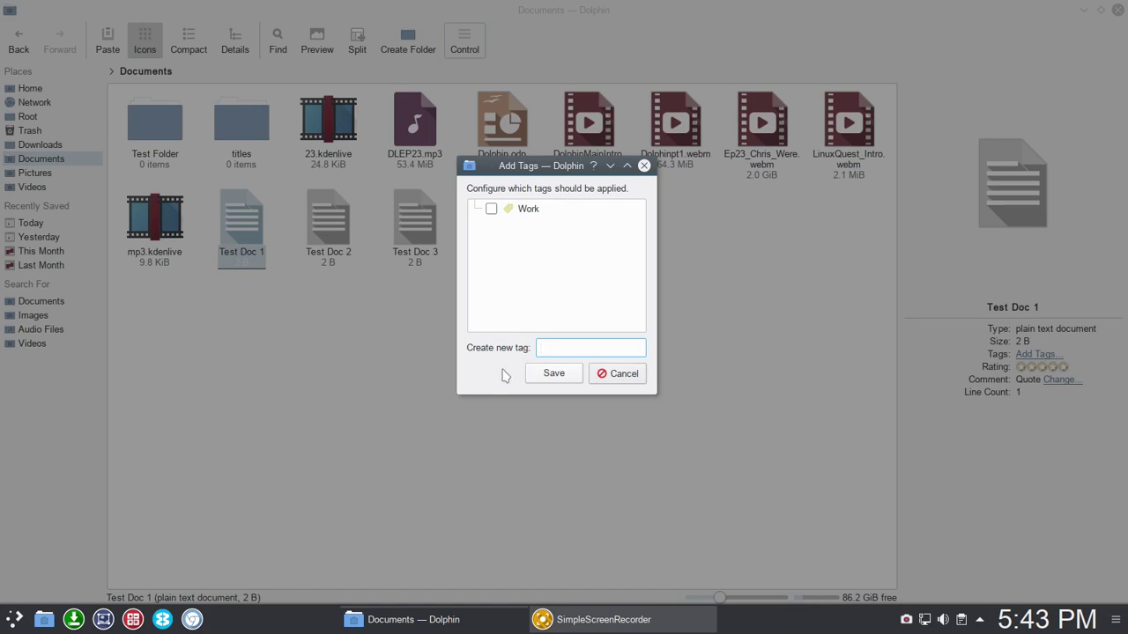
type("Pe")
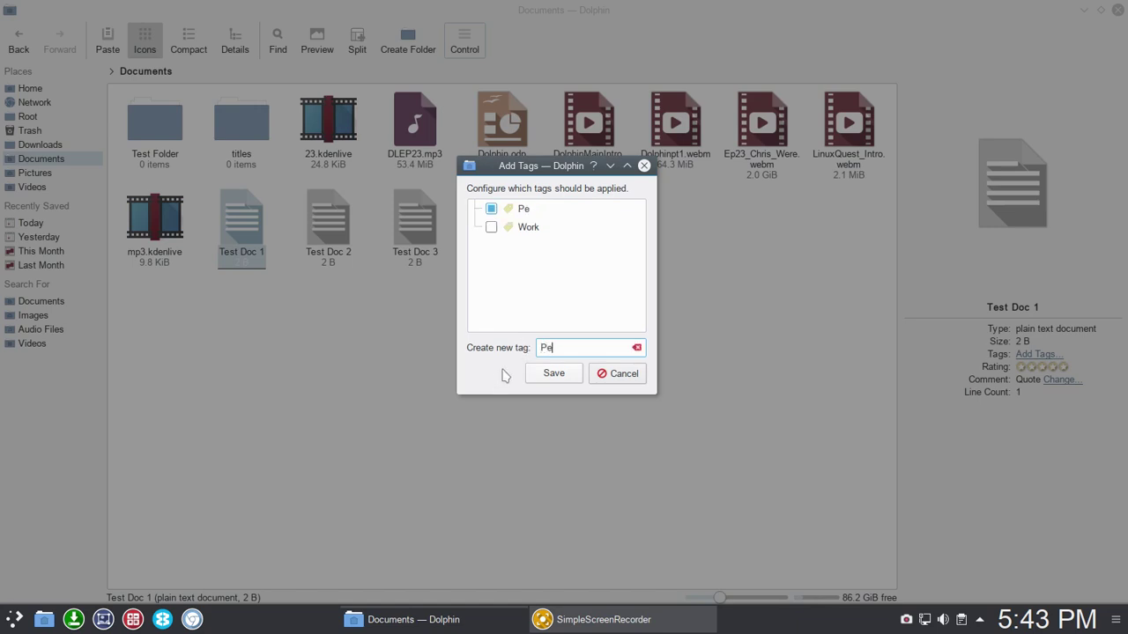
type("rsonal")
left_click(540, 376)
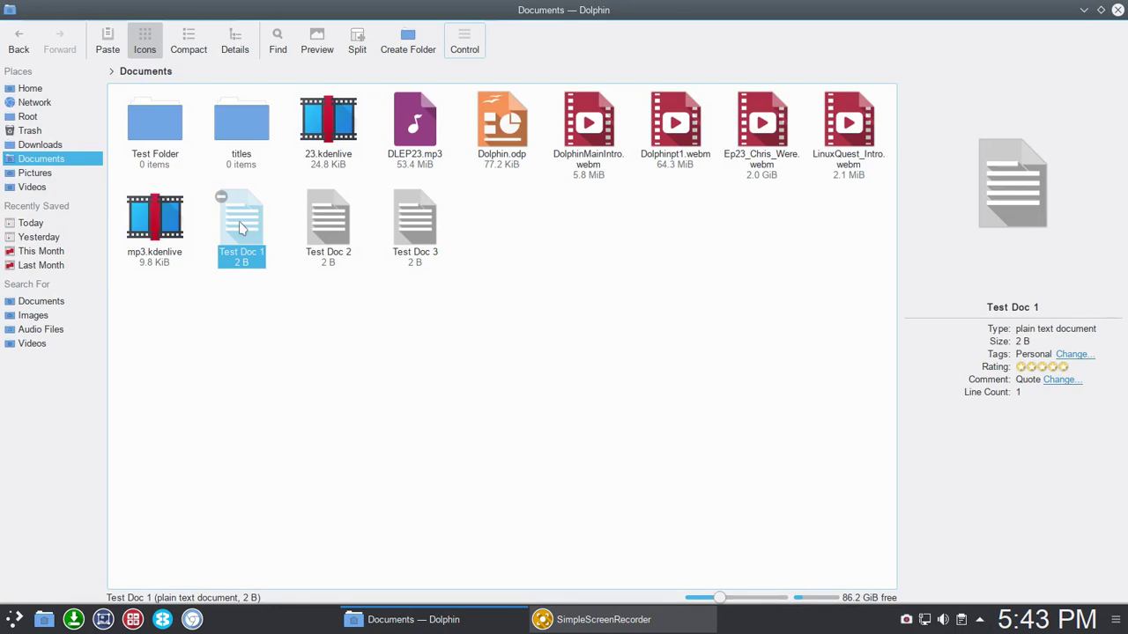
left_click(1073, 354)
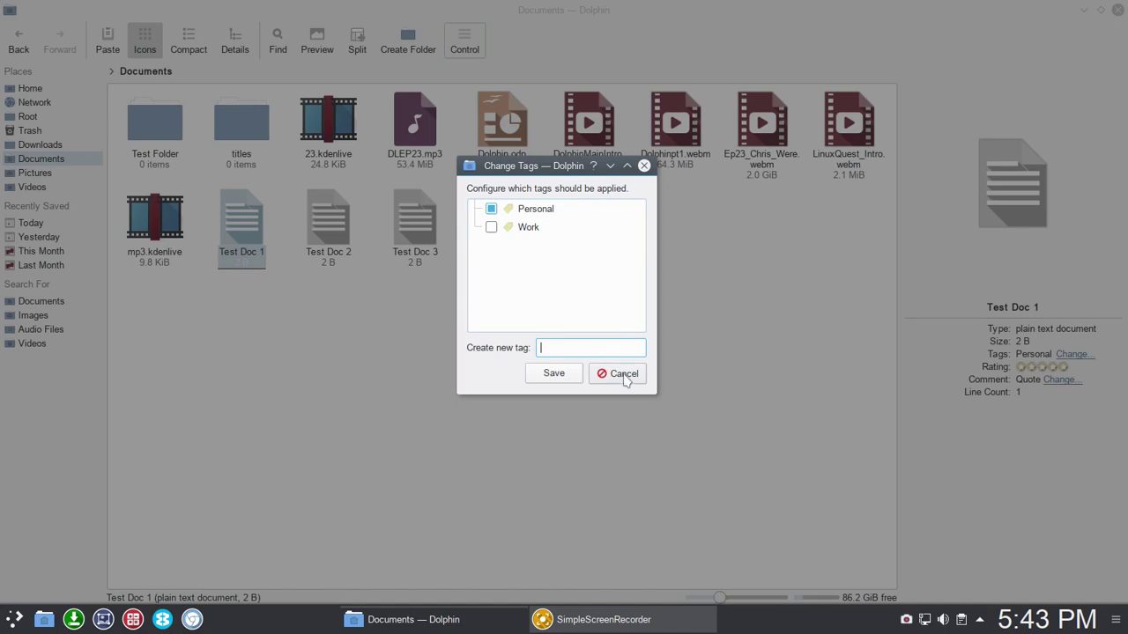
left_click(622, 374)
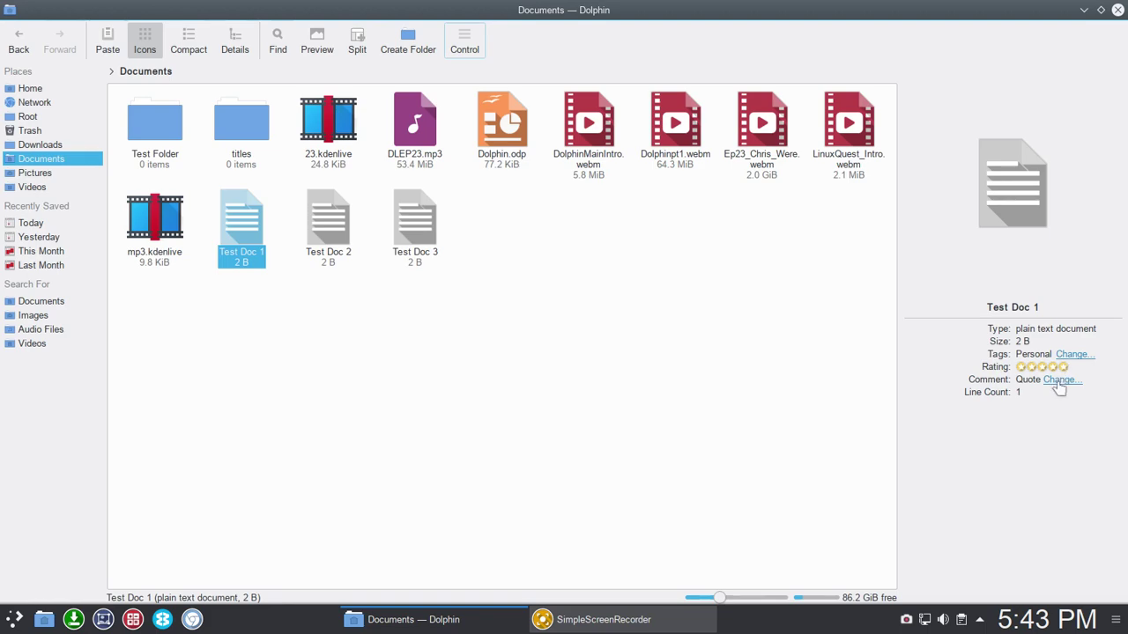
Step: Replace Test Doc 1's comment with "Foo Fighters" and save it
left_click(1059, 387)
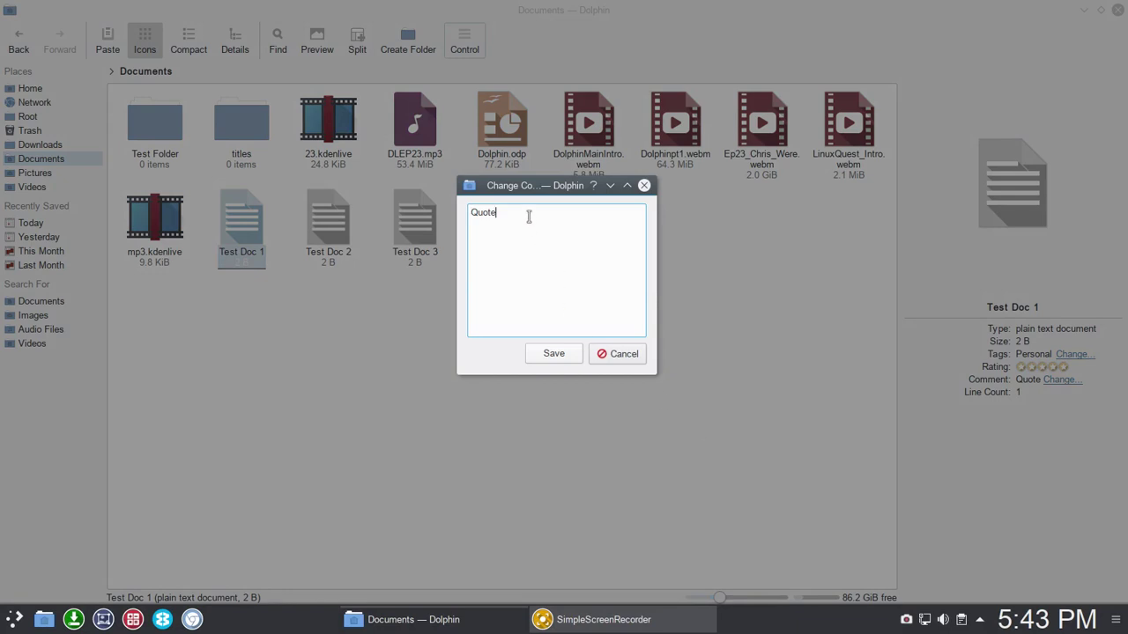
key("BackSpace")
key("BackSpace")
key("BackSpace")
key("BackSpace")
key("BackSpace")
type("Foo Fighters")
left_click(555, 356)
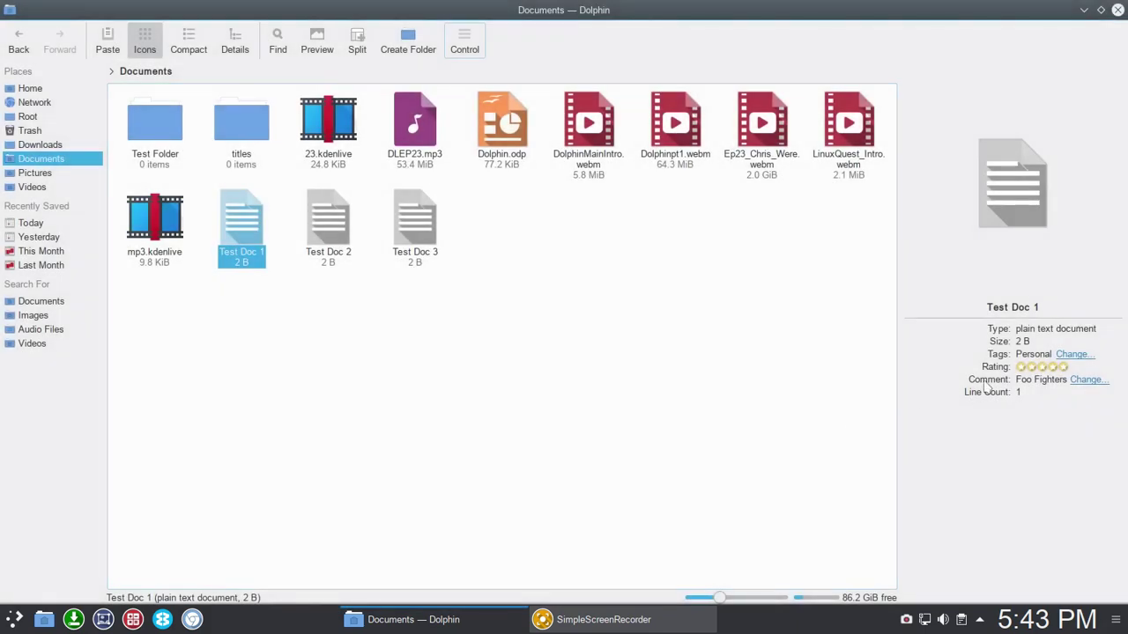
Step: Add a second new tag named Media to Test Doc 1, save it and deselect the file
left_click(1072, 356)
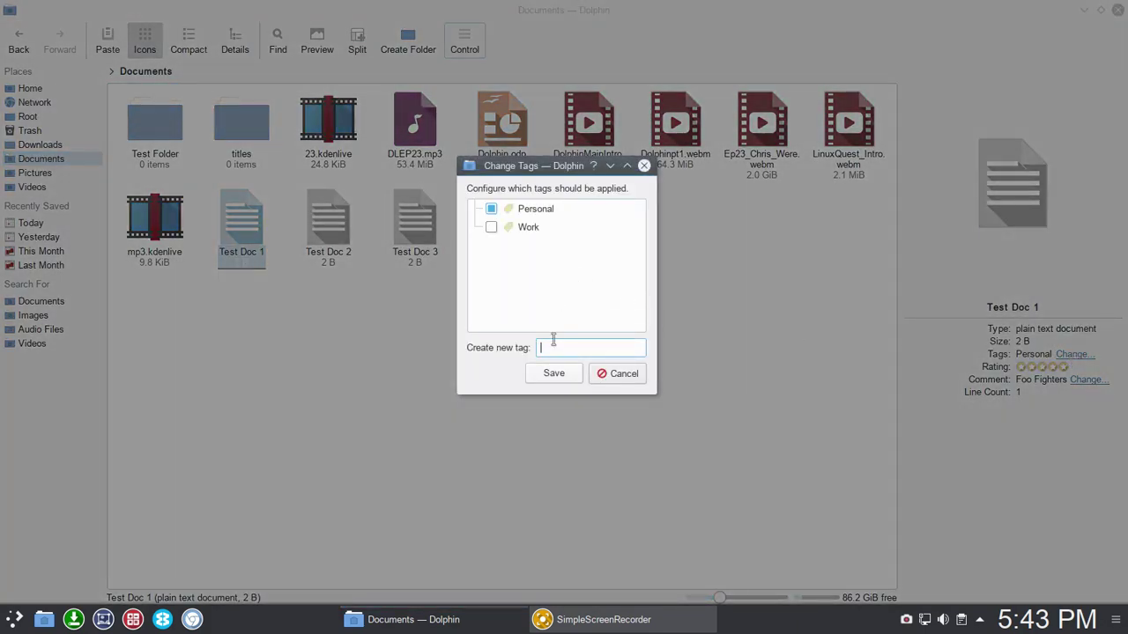
type("Media")
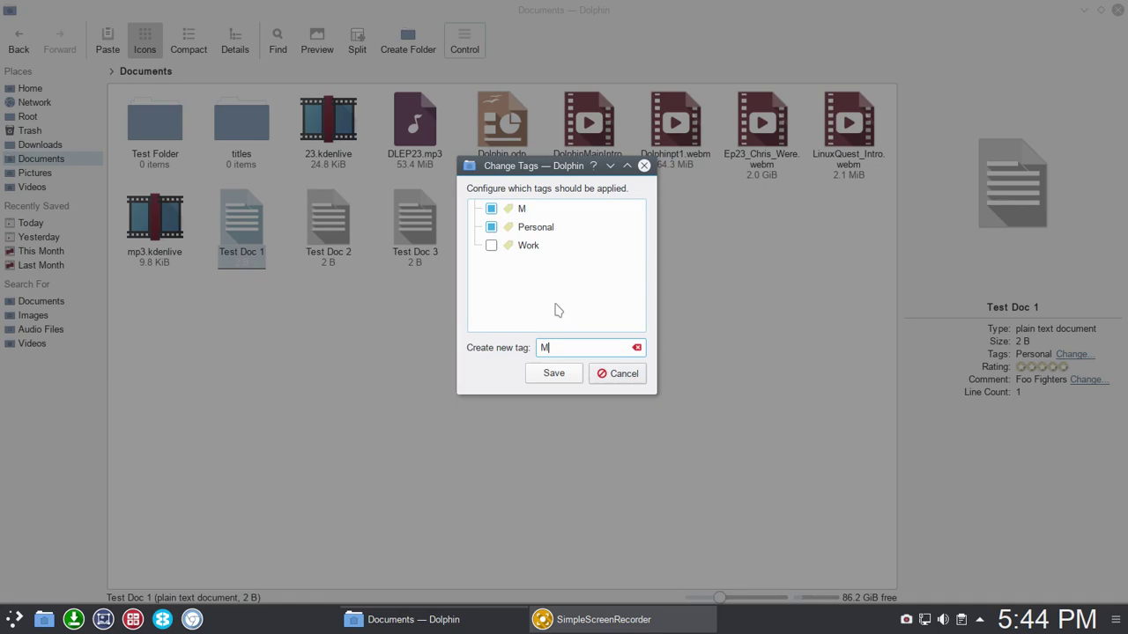
left_click(555, 375)
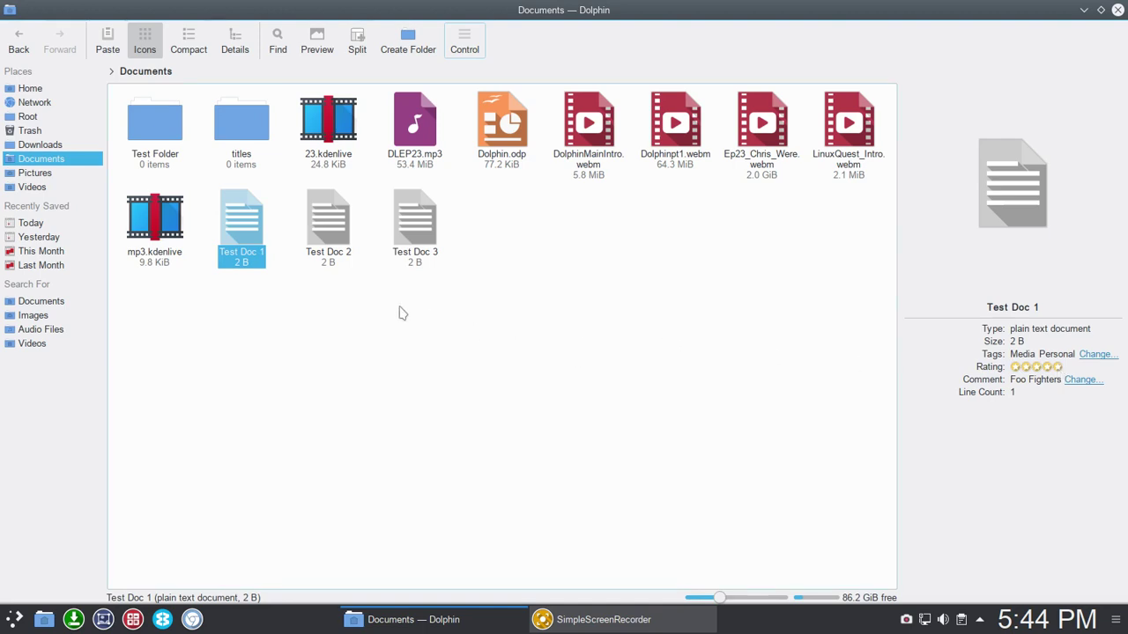
left_click(222, 197)
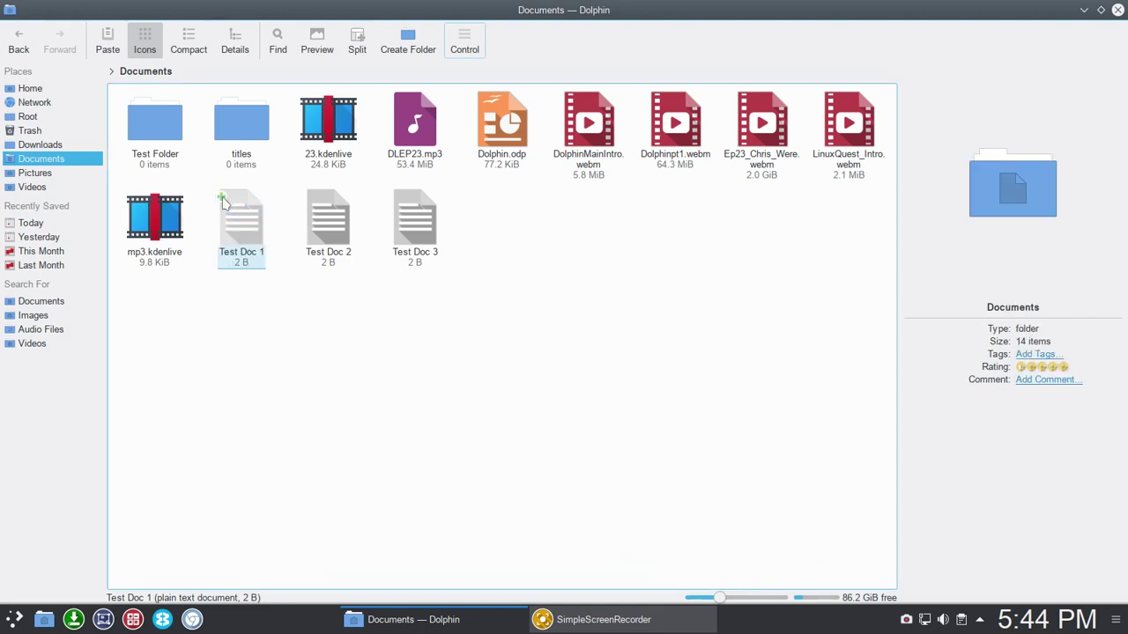
Step: Apply the existing Work tag to Test Doc 2
left_click(308, 202)
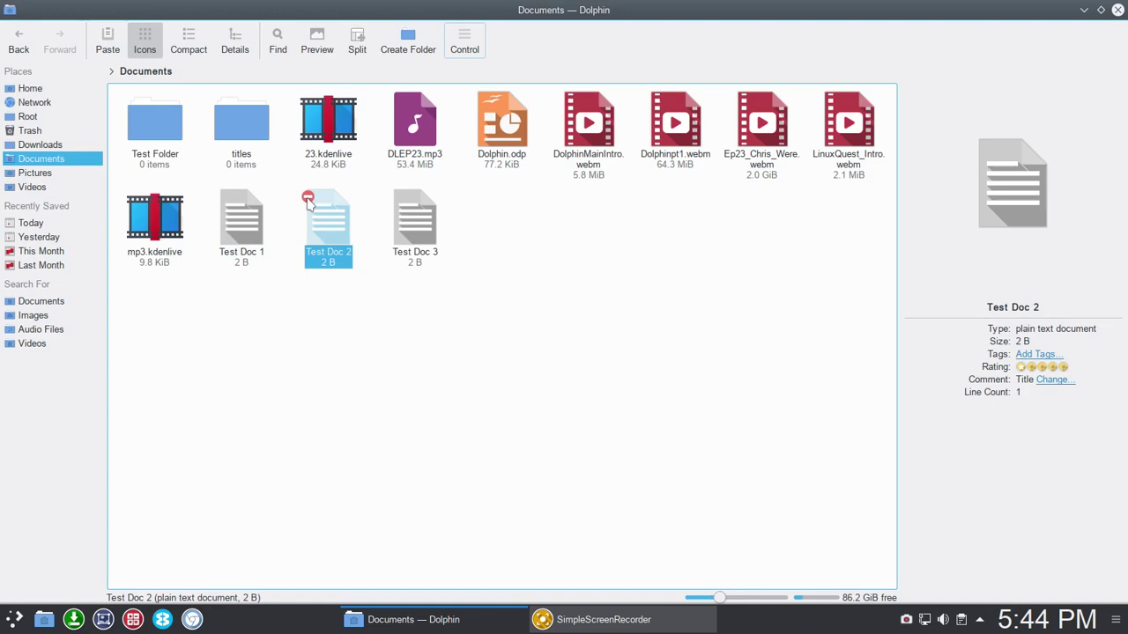
left_click(1037, 355)
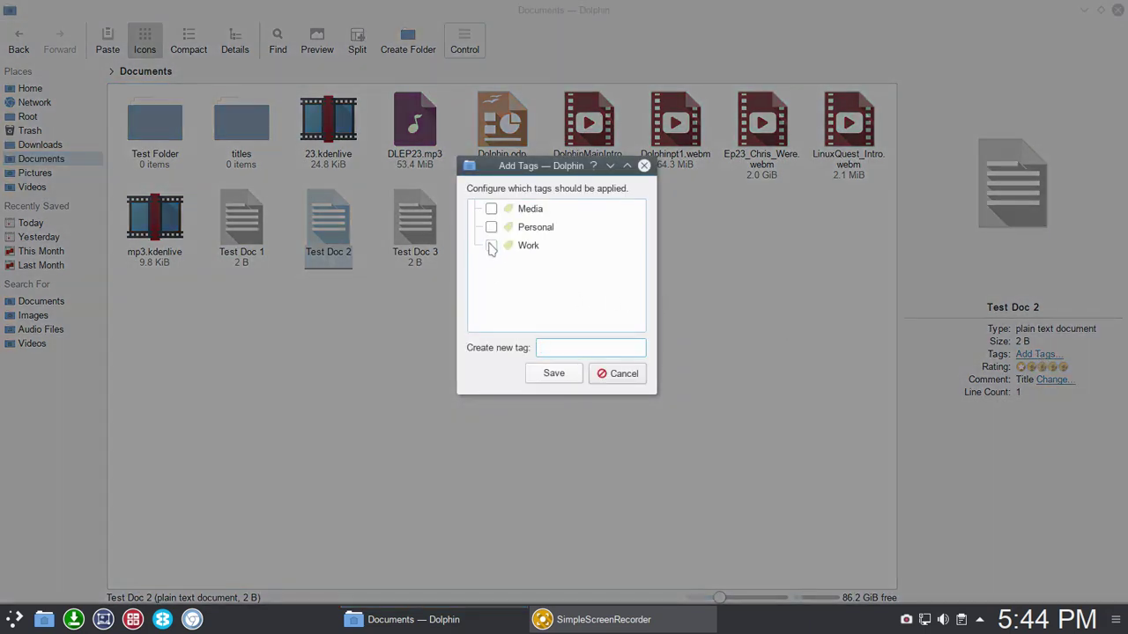
left_click(490, 246)
left_click(558, 375)
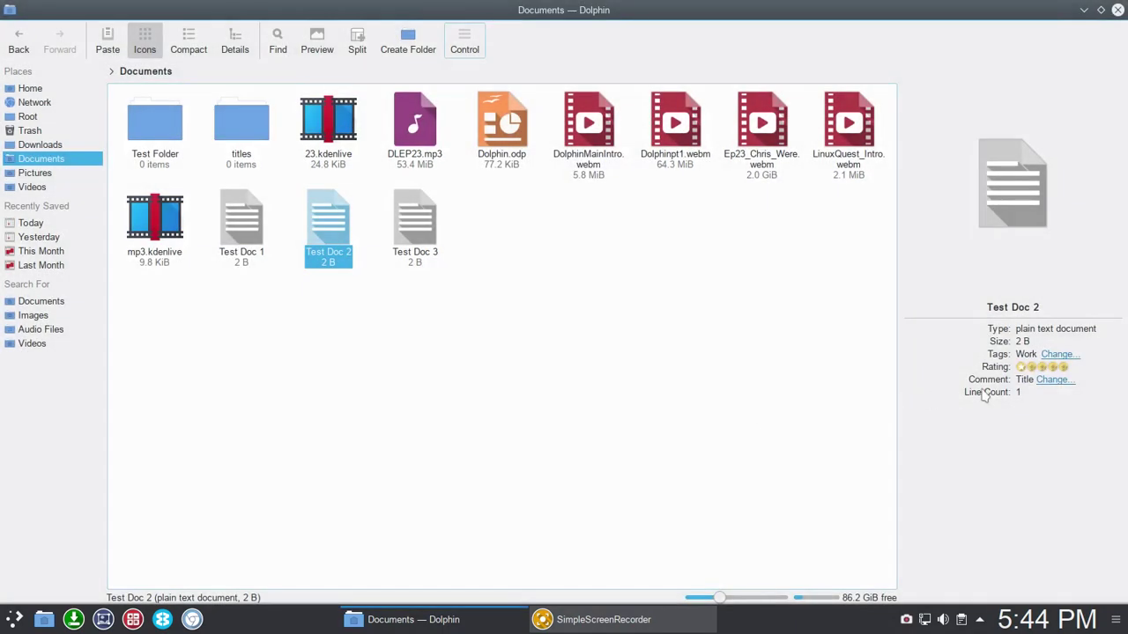
Step: Rate Test Doc 2 three stars, replace its comment with "Customer X", and deselect the file
left_click(1052, 383)
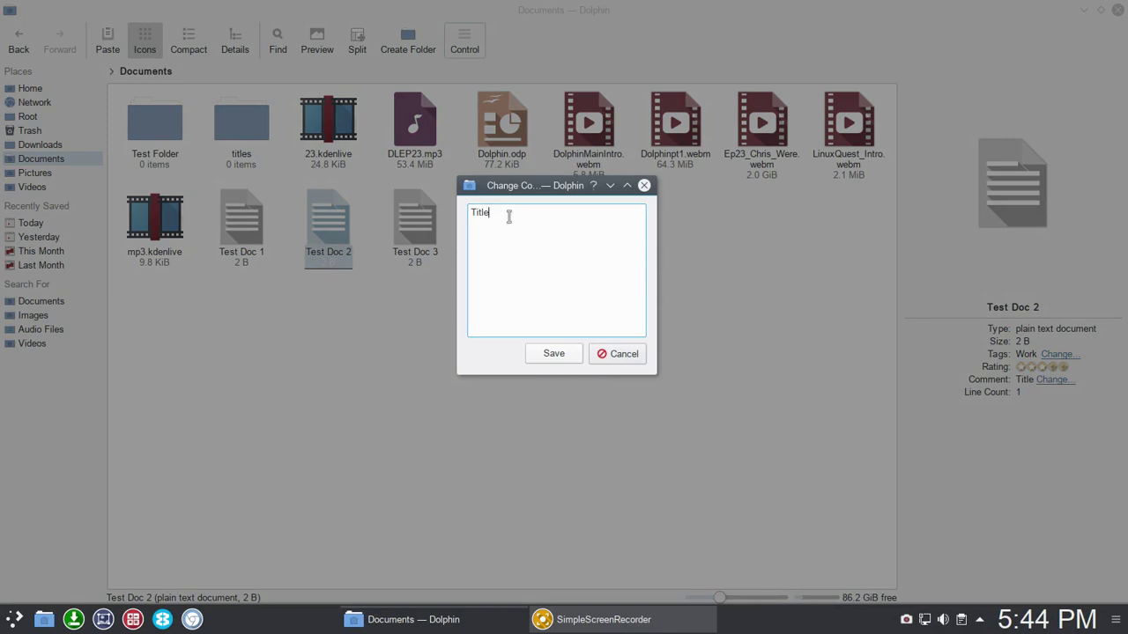
key("BackSpace")
key("BackSpace")
key("BackSpace")
key("BackSpace")
key("BackSpace")
type("Customer X")
left_click(553, 354)
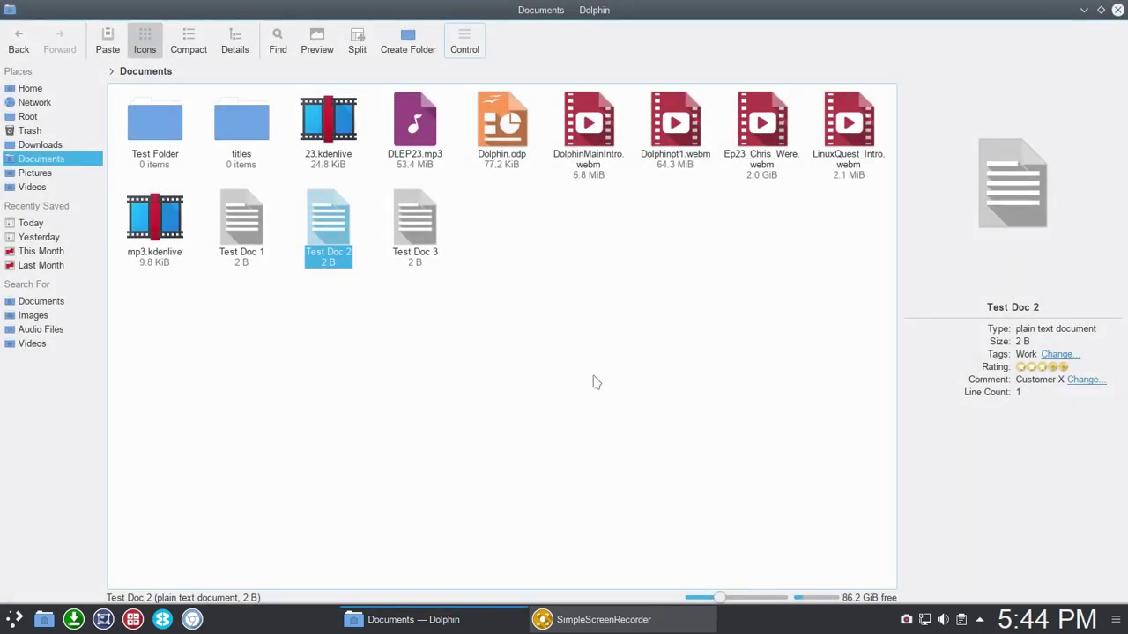
left_click(308, 197)
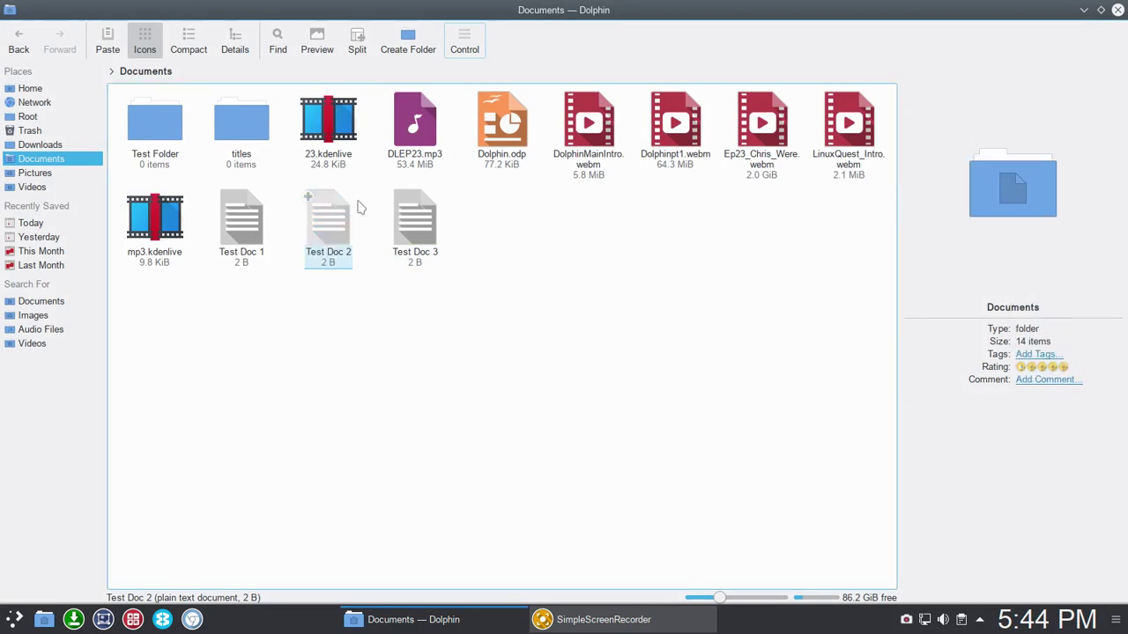
Step: Create a new tag named Movies for Test Doc 3 and save it
left_click(413, 220)
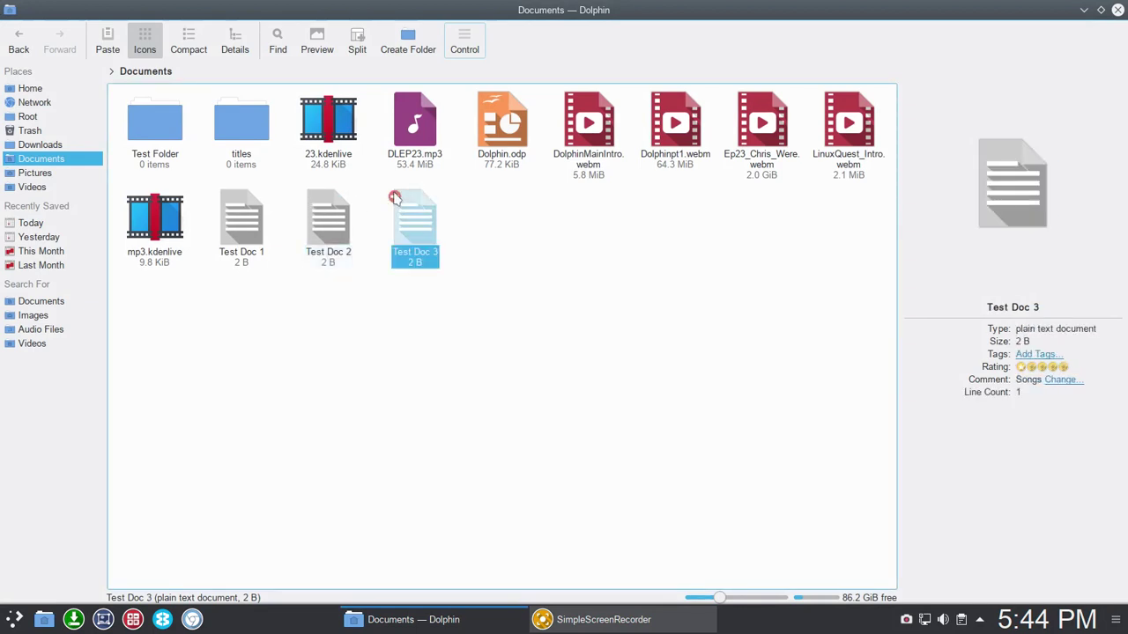
left_click(1034, 354)
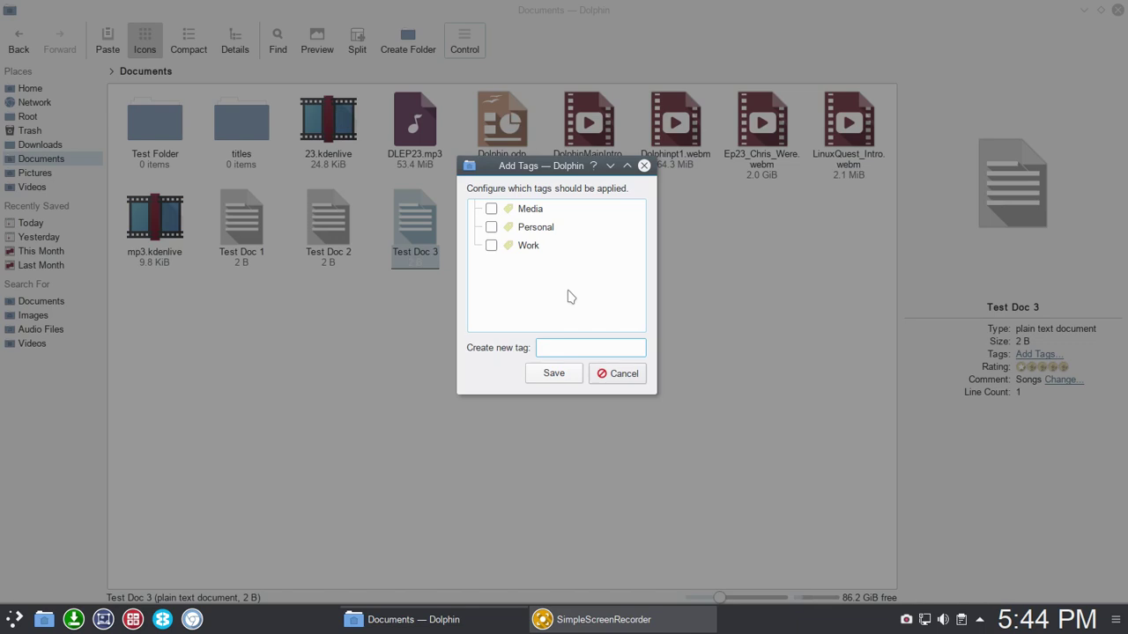
type("Movies")
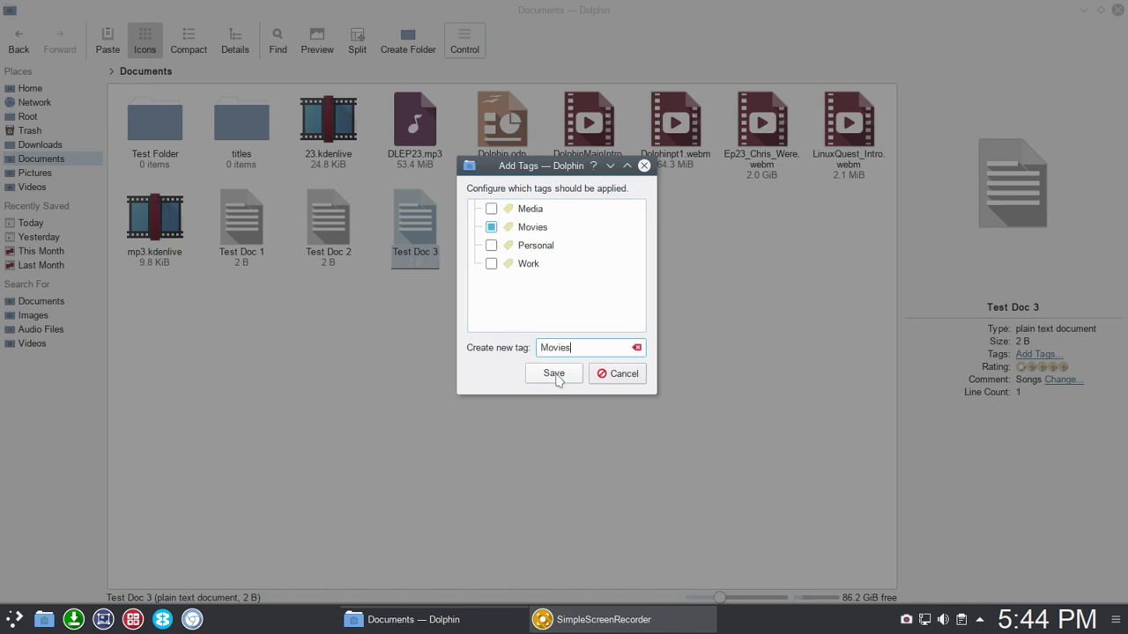
left_click(554, 373)
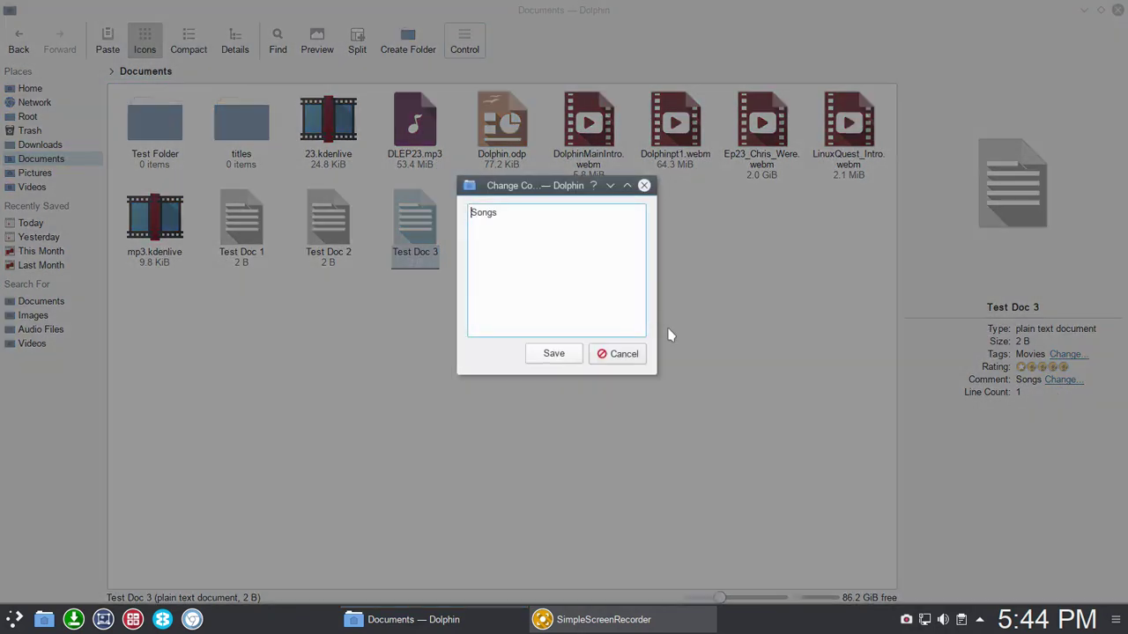
Step: Replace Test Doc 3's comment with "Wonder Woman" and save it
double_click(508, 213)
key("BackSpace")
type("Wonder Woman")
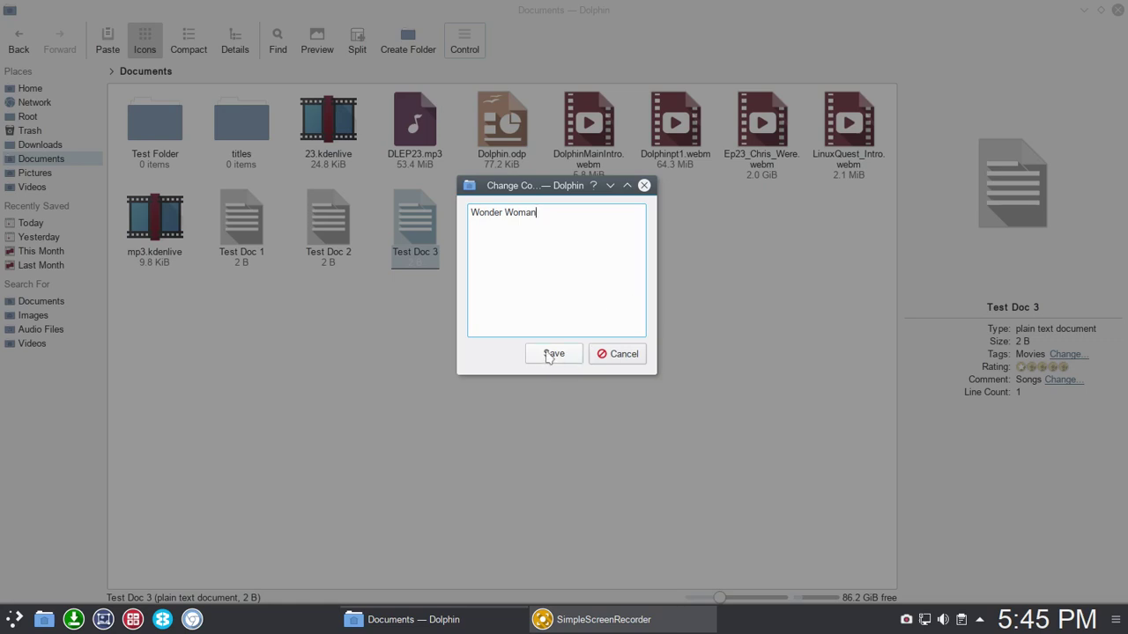
left_click(550, 355)
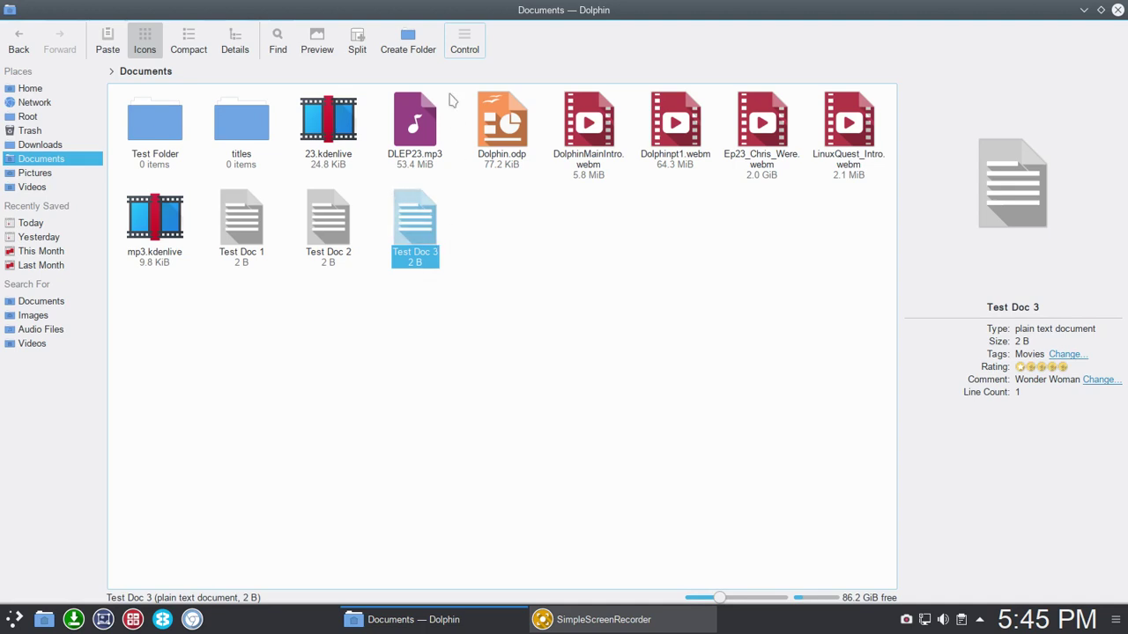
left_click(465, 40)
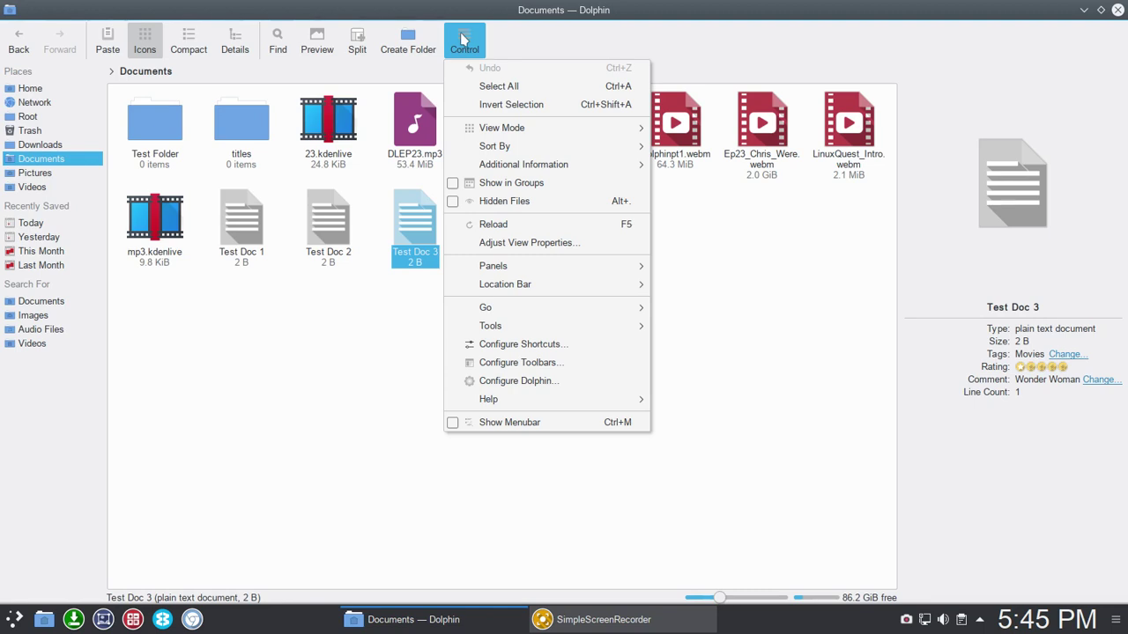
left_click(464, 38)
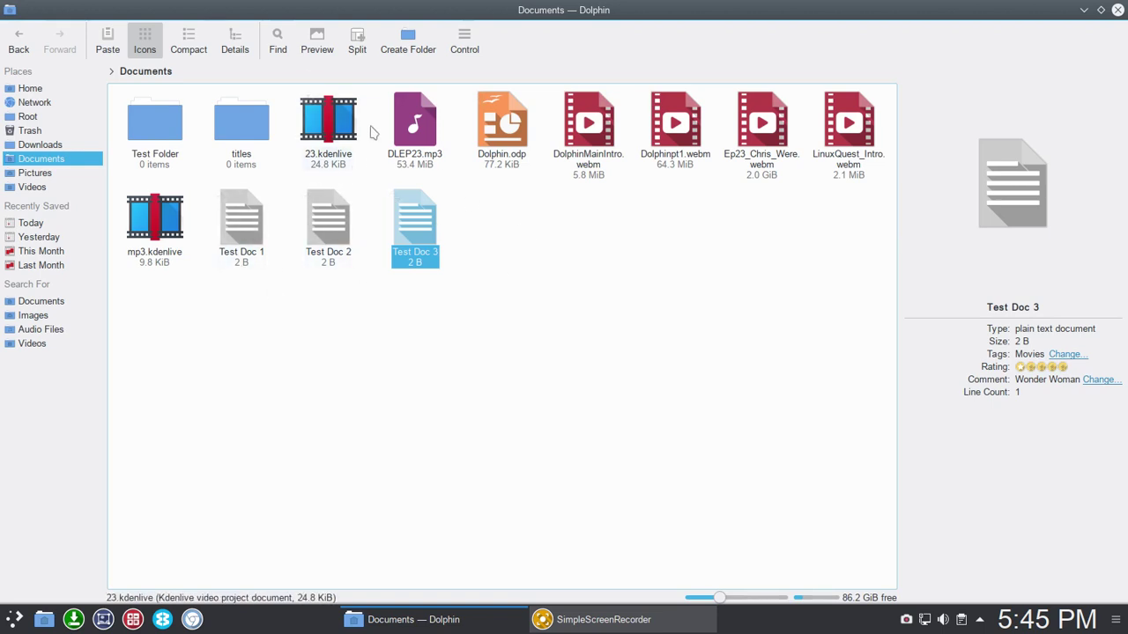
Step: Search everywhere for files rated 1 or more and examine the results' details
left_click(280, 44)
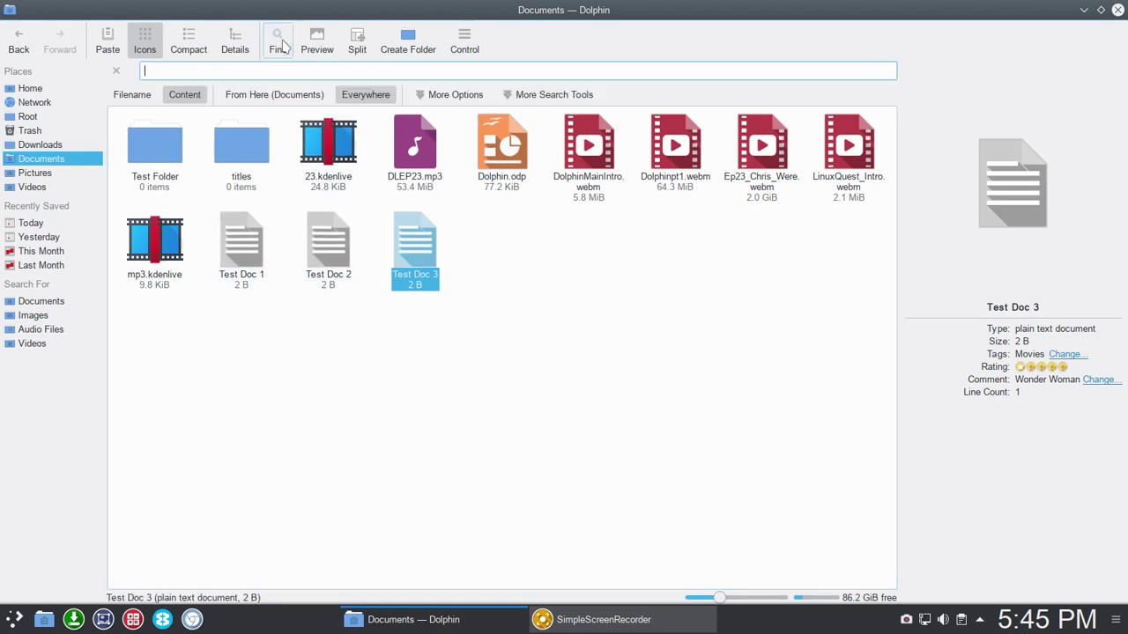
left_click(426, 97)
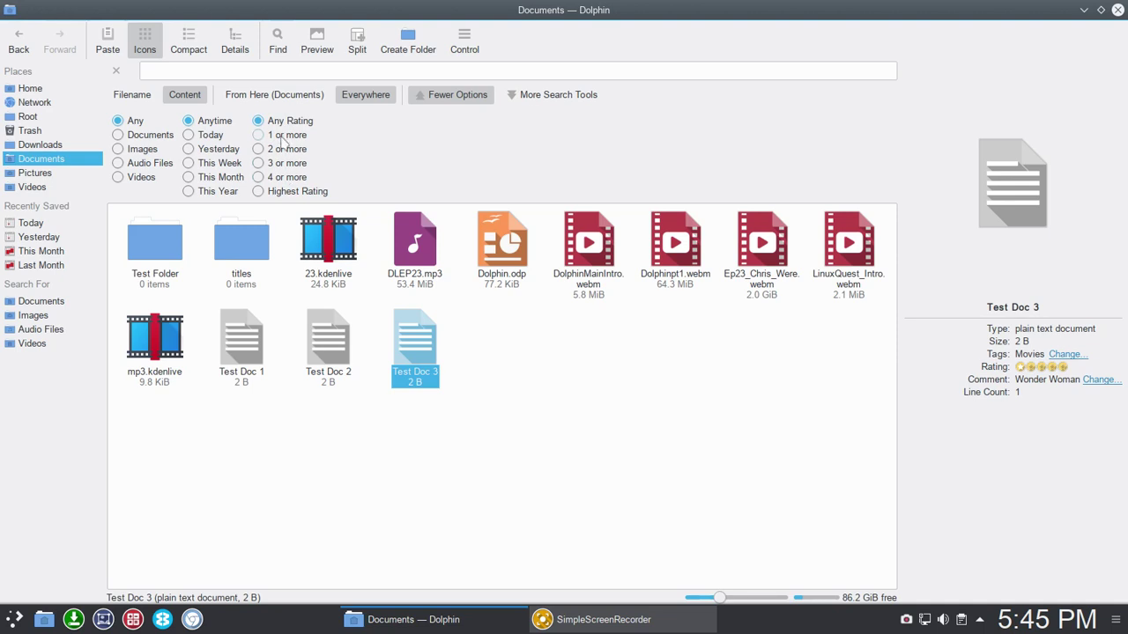
left_click(281, 139)
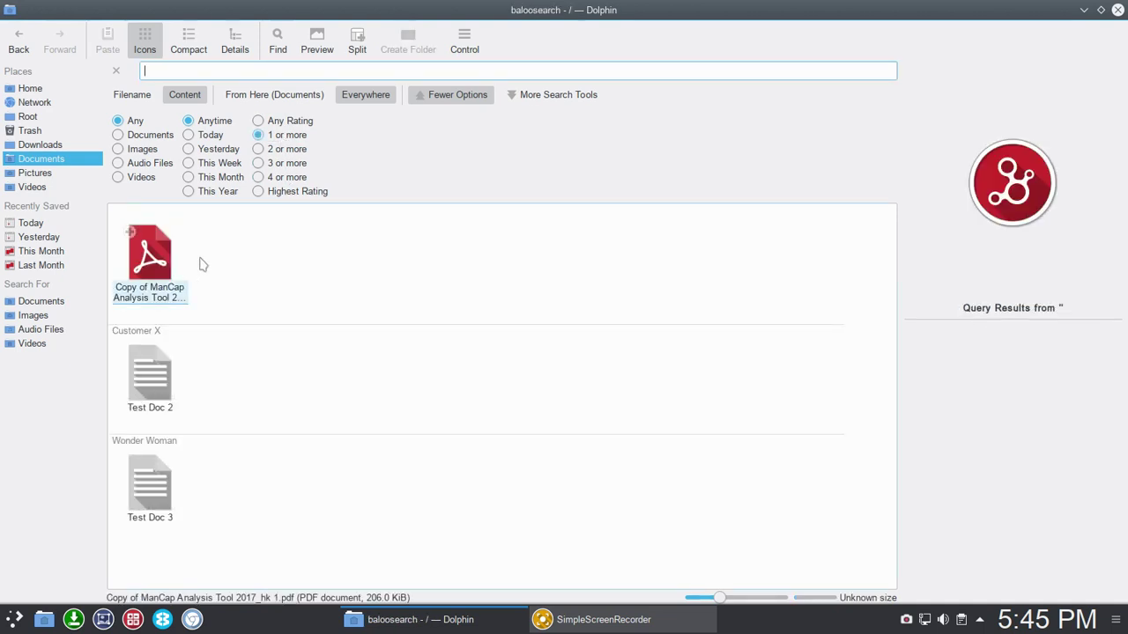
mouse_move(188, 263)
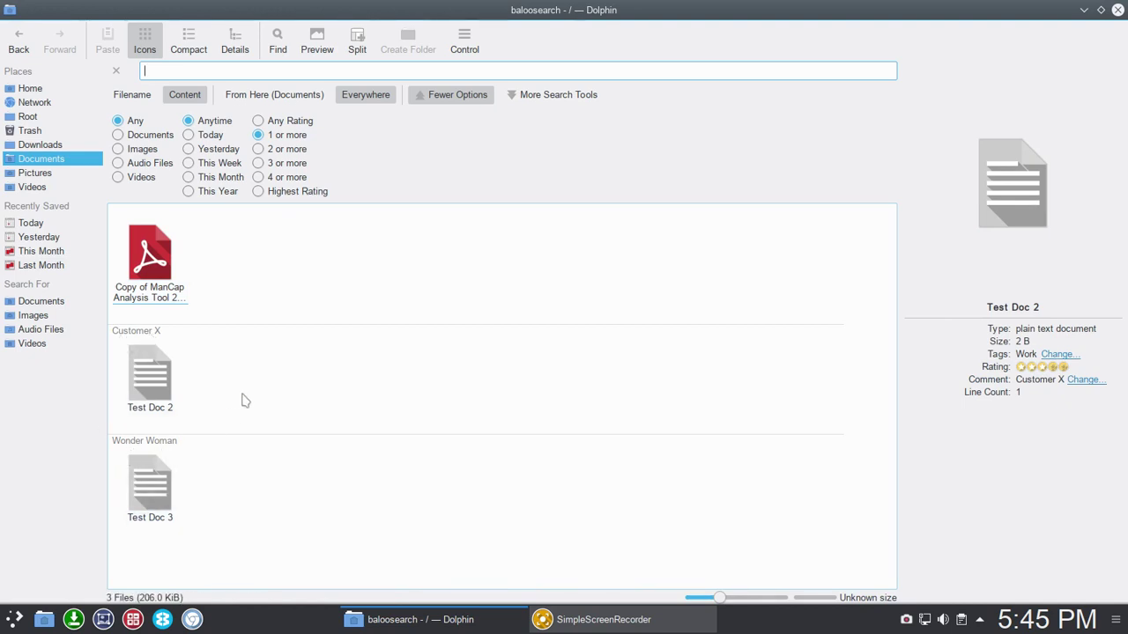
Step: Filter the search by 2 or more, 3 or more, 4 or more and Highest Rating in turn, and examine the matching files
left_click(288, 151)
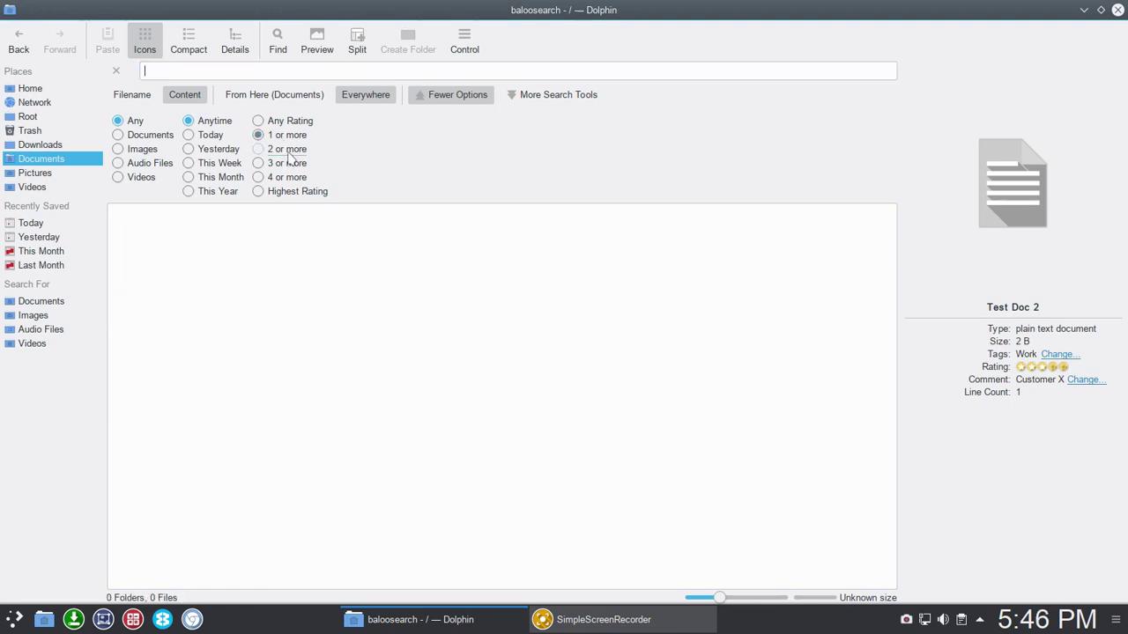
left_click(289, 165)
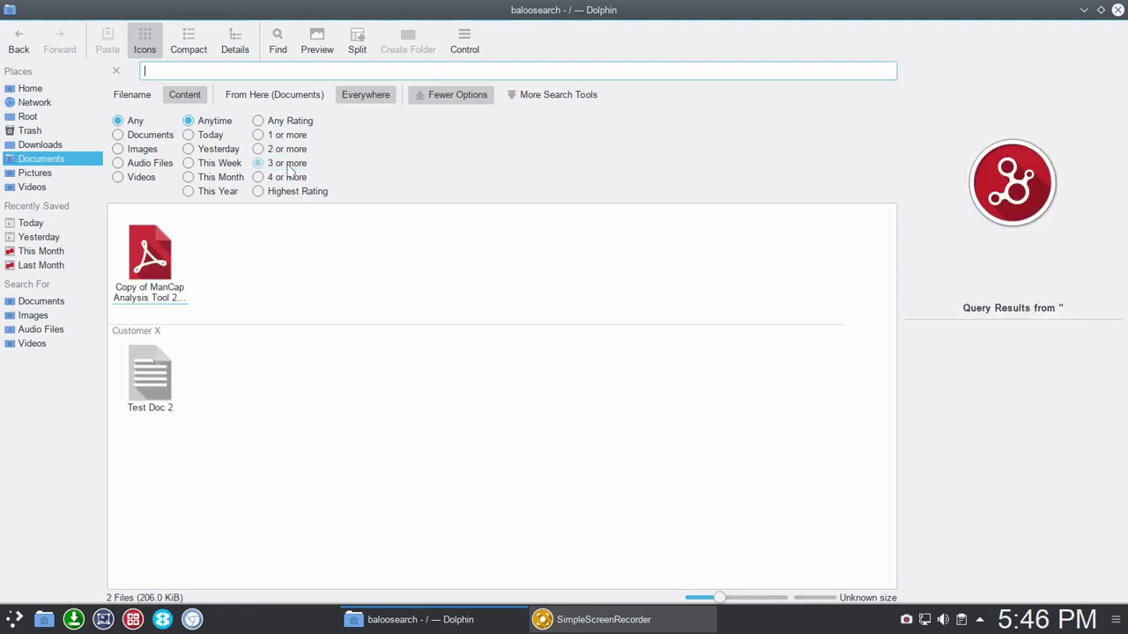
left_click(289, 178)
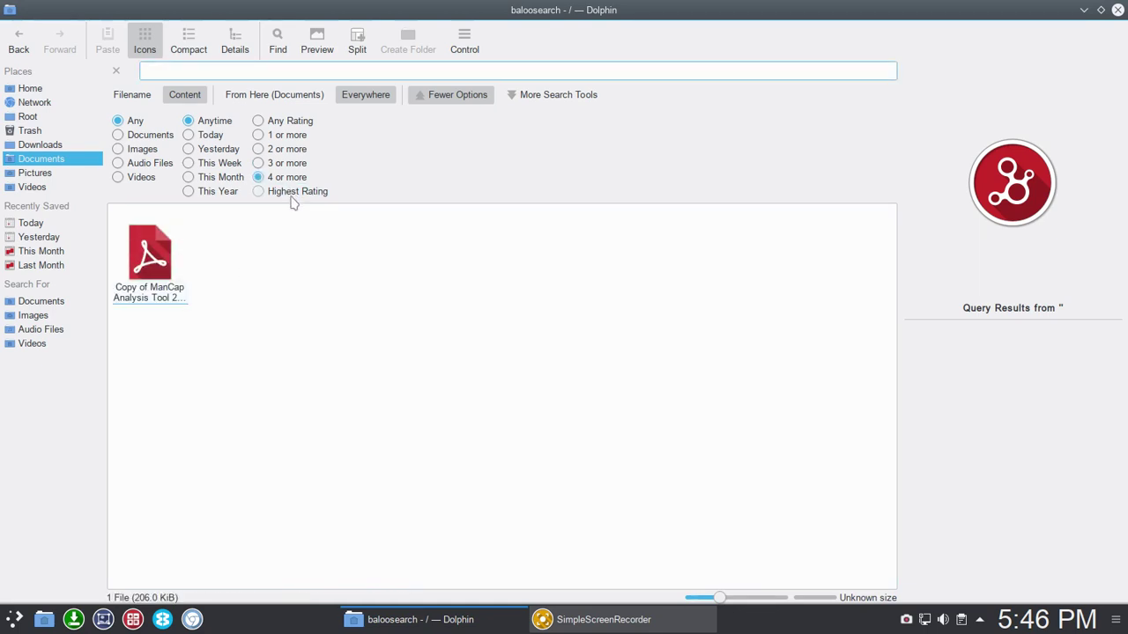
left_click(291, 196)
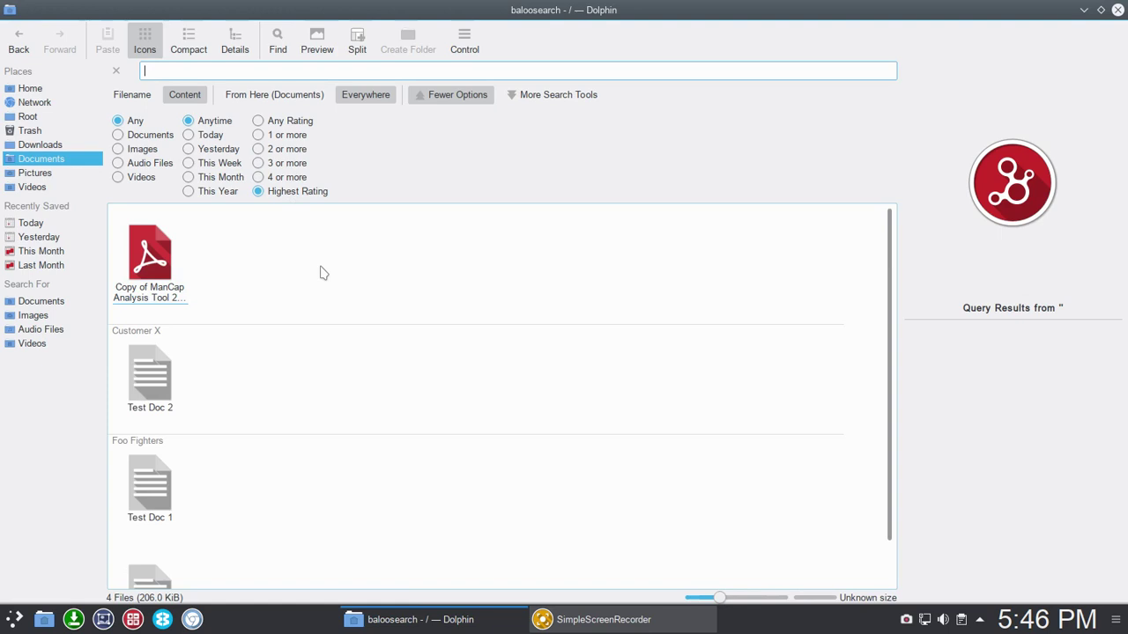
scroll(322, 273, "down", 1)
scroll(321, 273, "up", 1)
Step: Step the rating filter back down from 4 or more through each lower rating to Any Rating, comparing the matching files
left_click(287, 181)
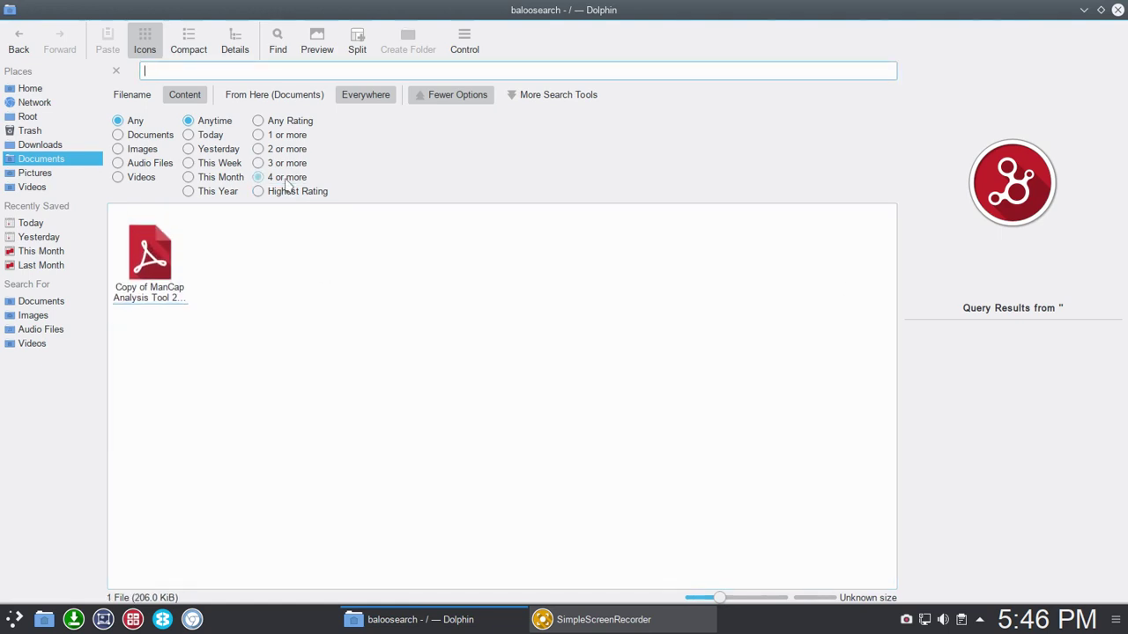
left_click(287, 166)
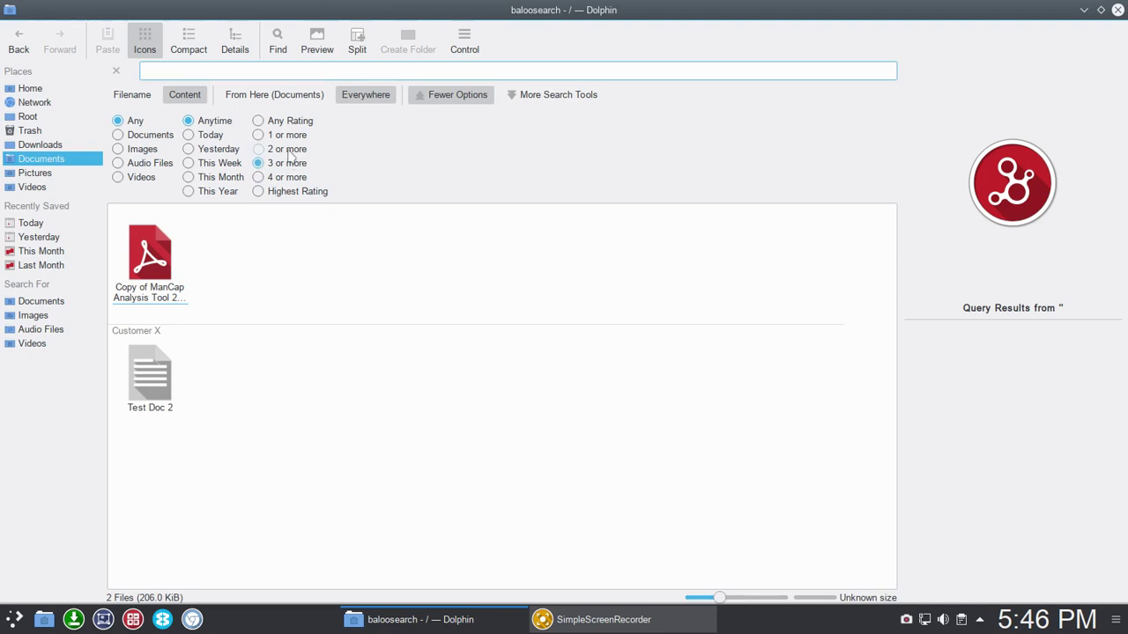
left_click(289, 150)
left_click(291, 136)
left_click(290, 124)
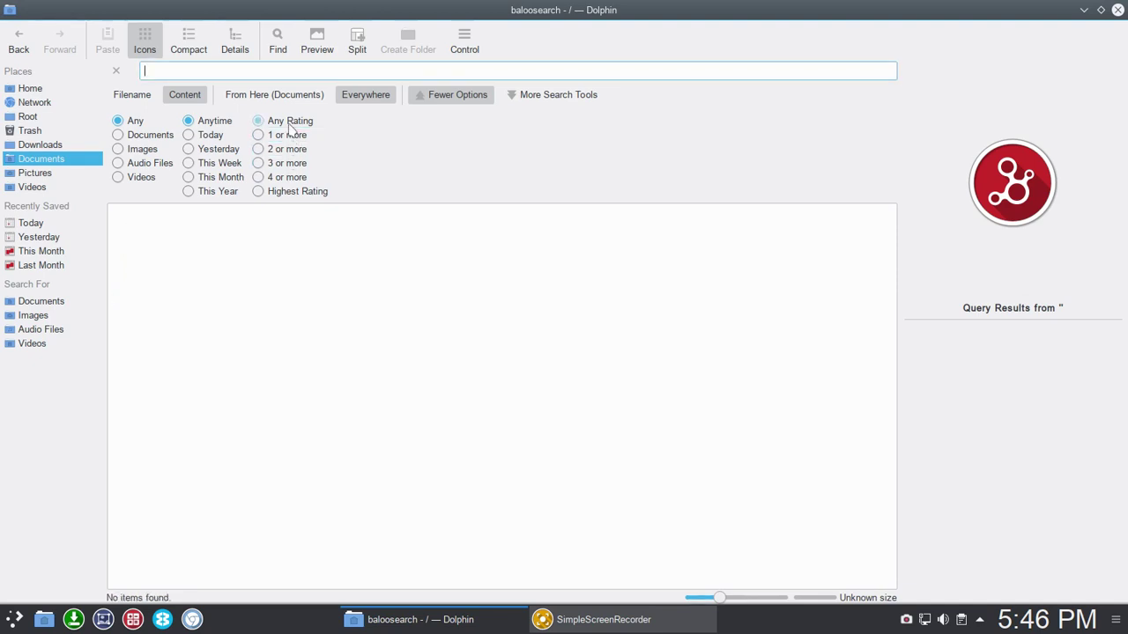
Step: Sort the grouped search results by tags and filter them to Highest Rating
left_click(468, 37)
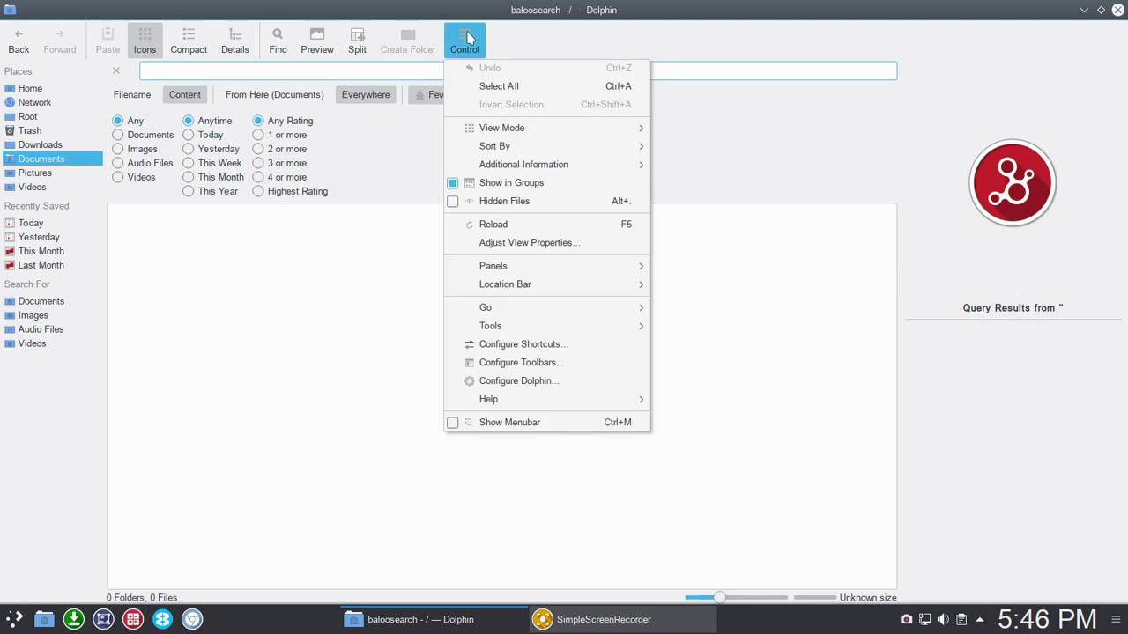
left_click(565, 187)
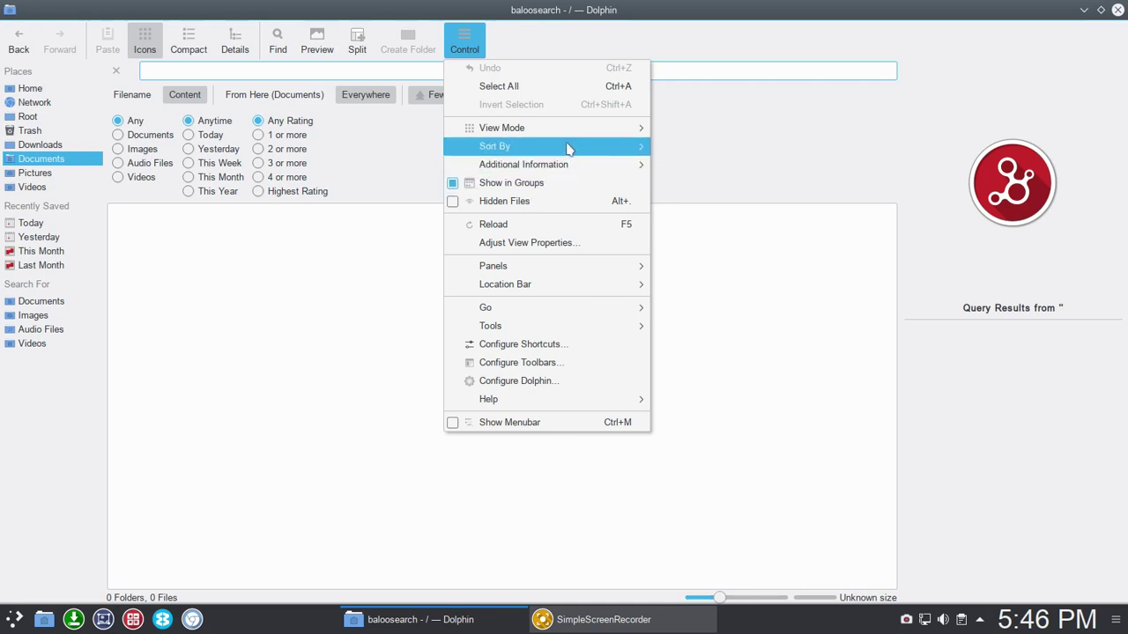
mouse_move(568, 147)
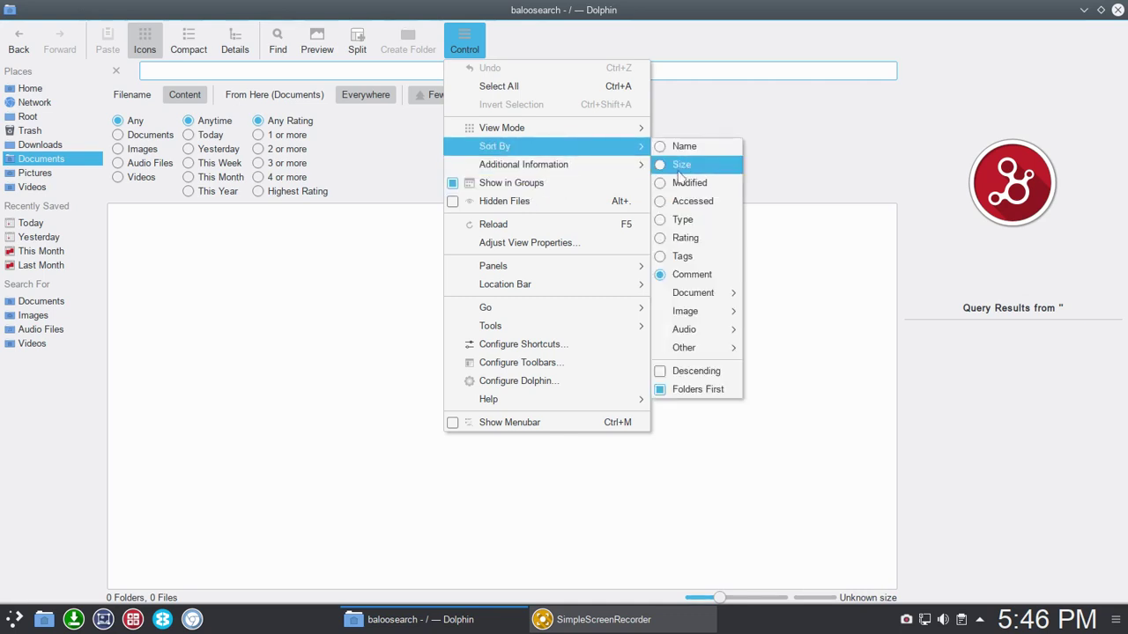
left_click(673, 256)
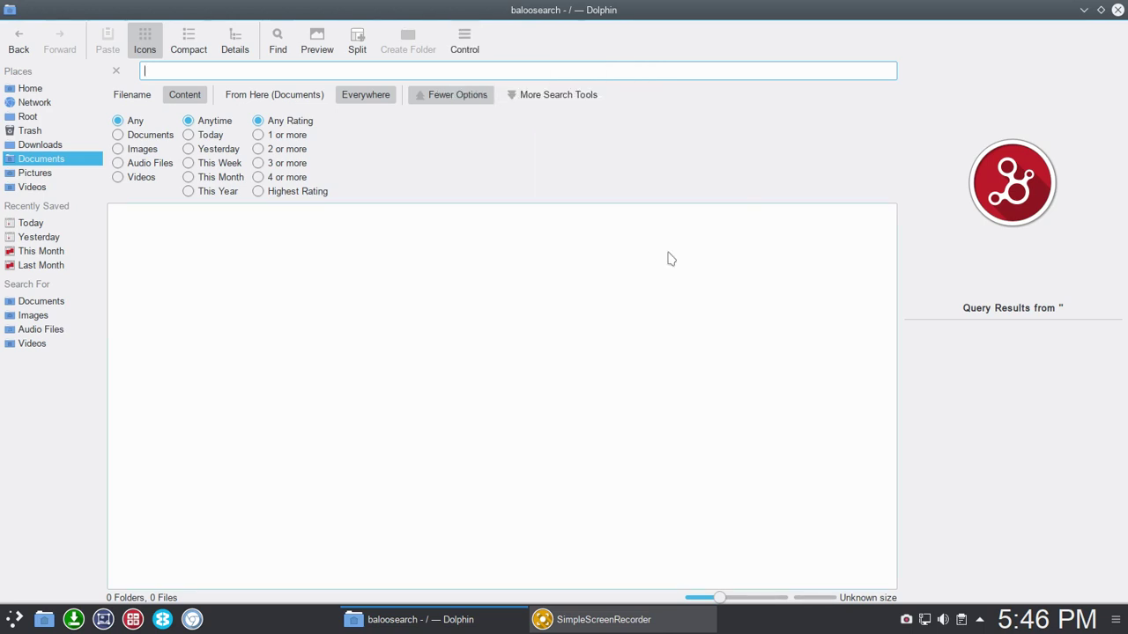
left_click(296, 190)
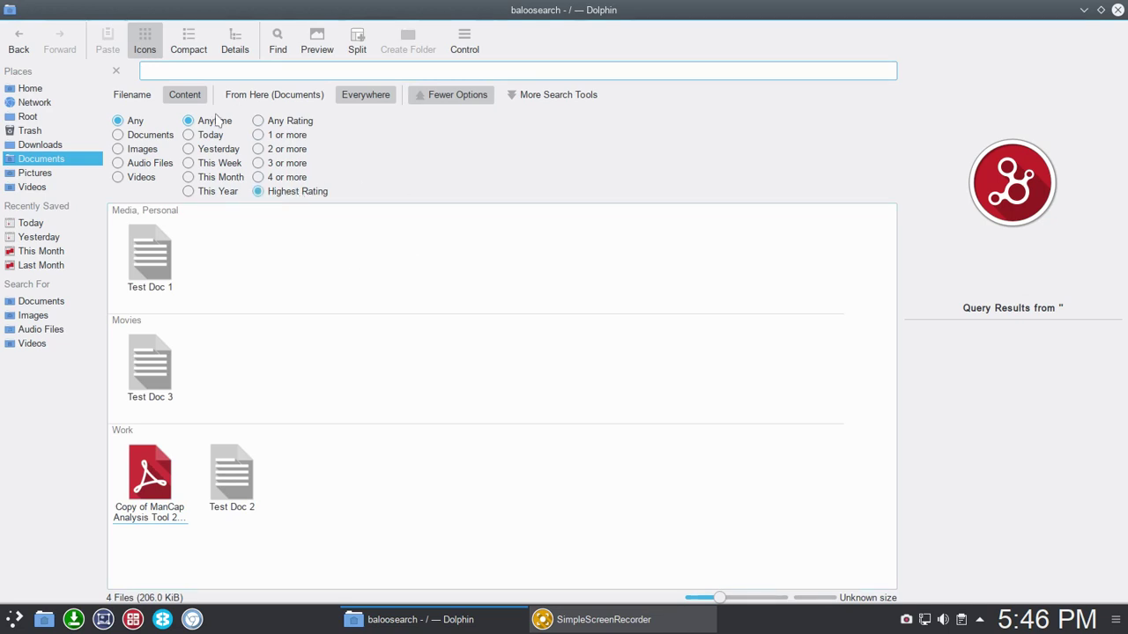
Step: Close the search and show the Documents folder's items in groups
left_click(115, 71)
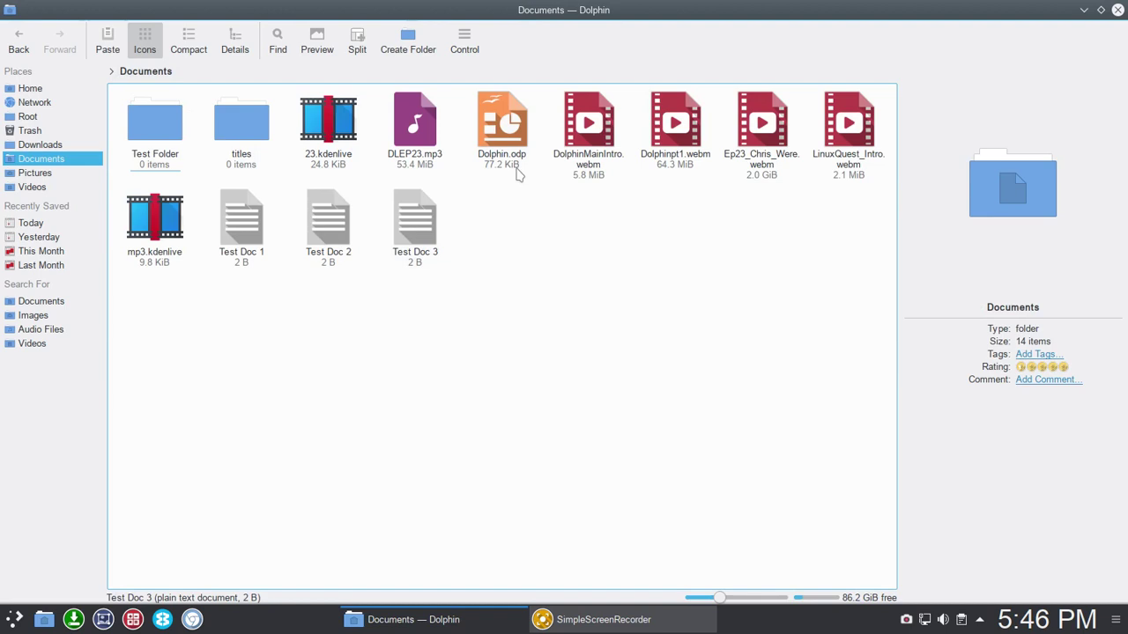
left_click(461, 45)
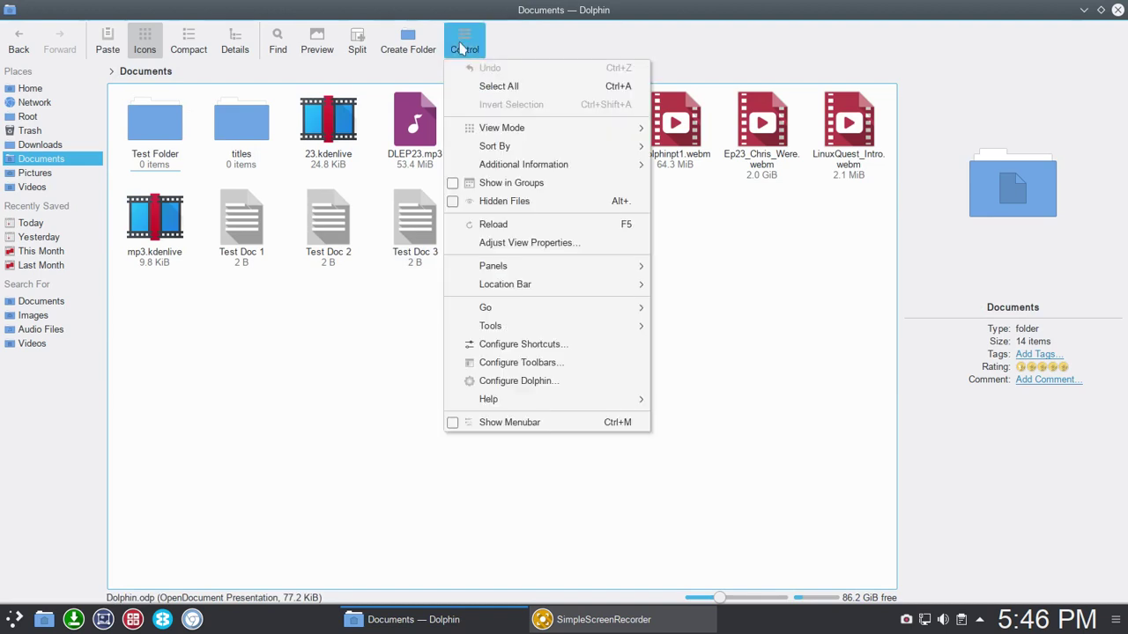
left_click(524, 187)
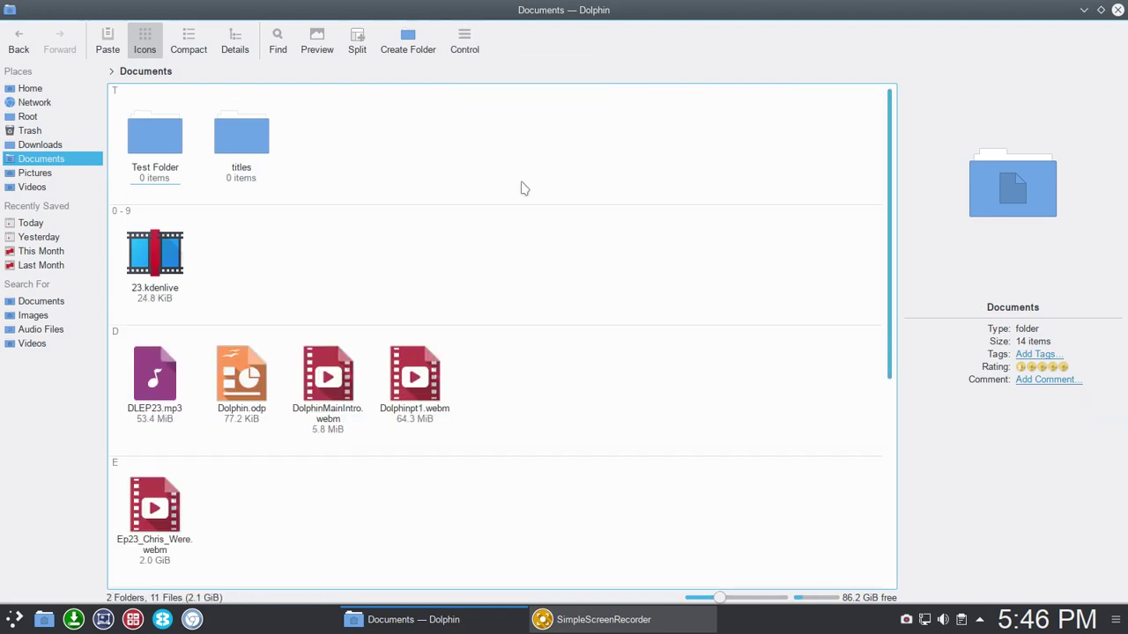
Step: Sort the Documents folder by tags and look through the tag groups, including Test Folder's details
left_click(458, 42)
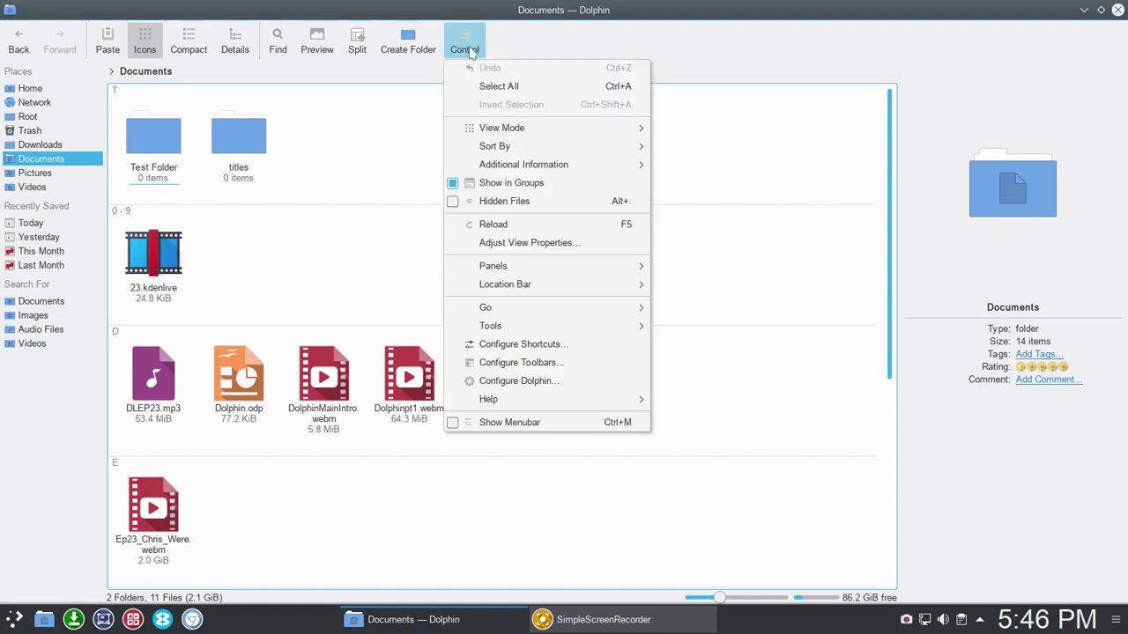
mouse_move(623, 151)
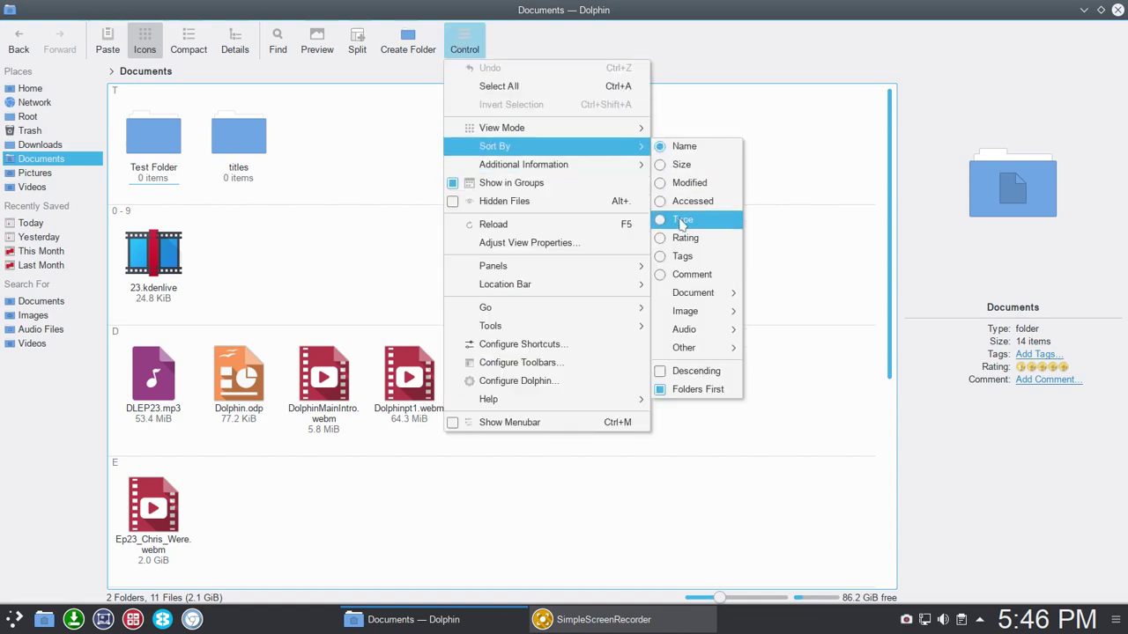
left_click(679, 256)
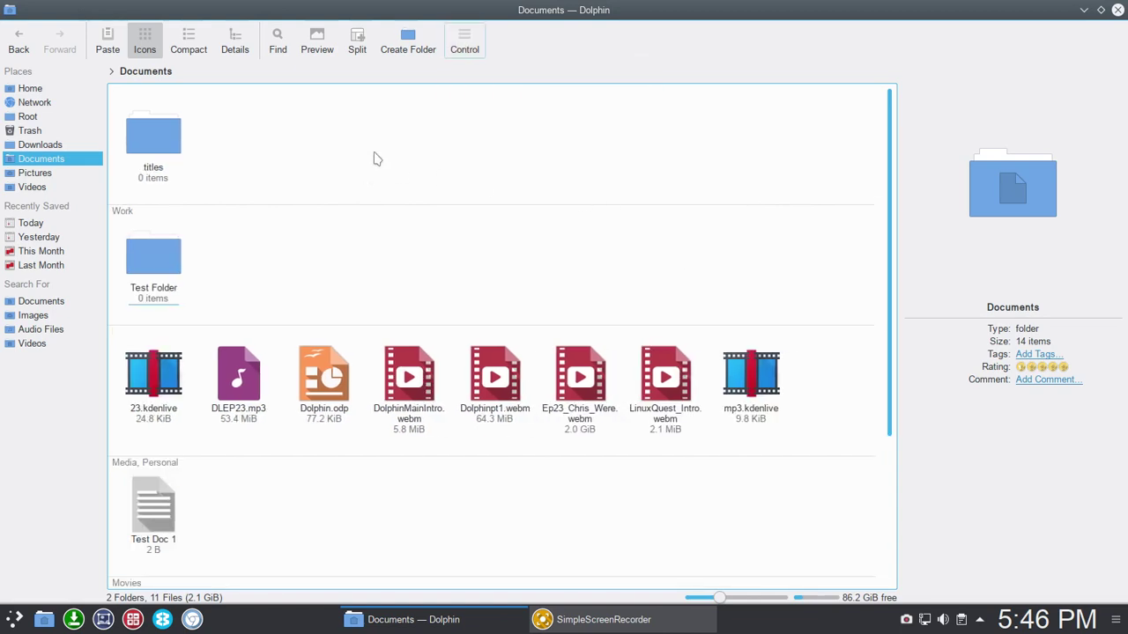
left_click(153, 261)
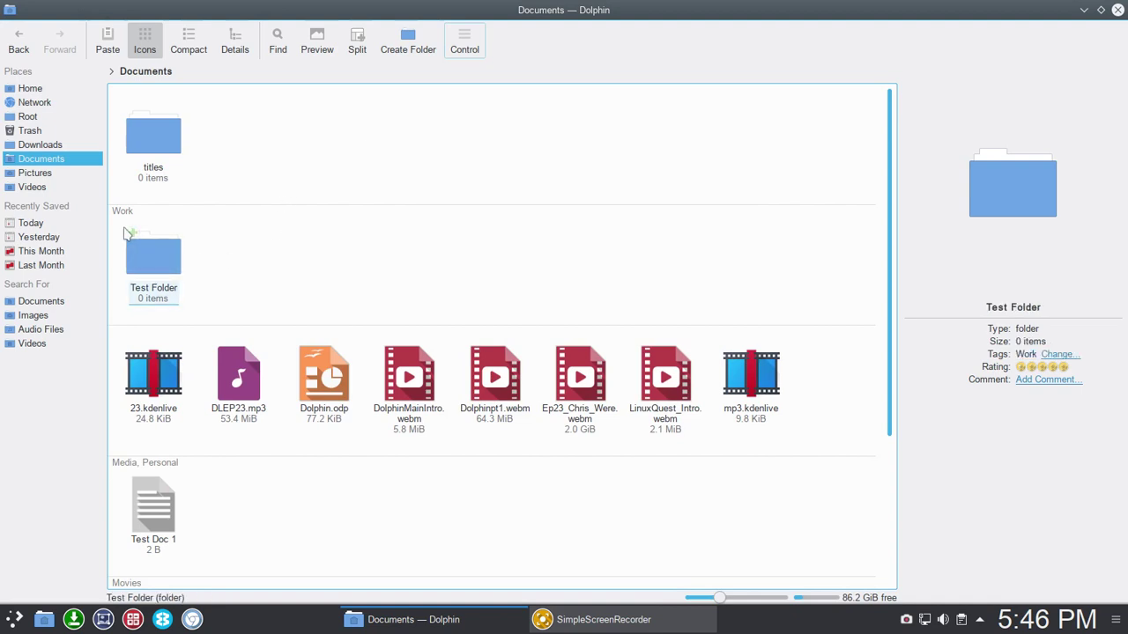
scroll(316, 230, "down", 1)
scroll(316, 231, "down", 2)
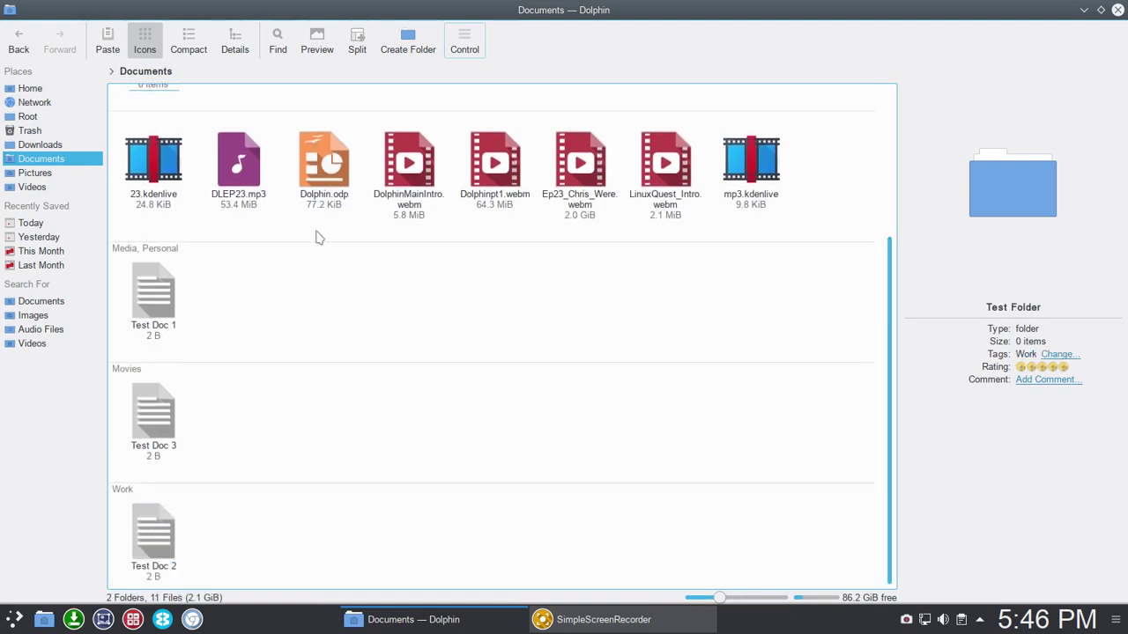